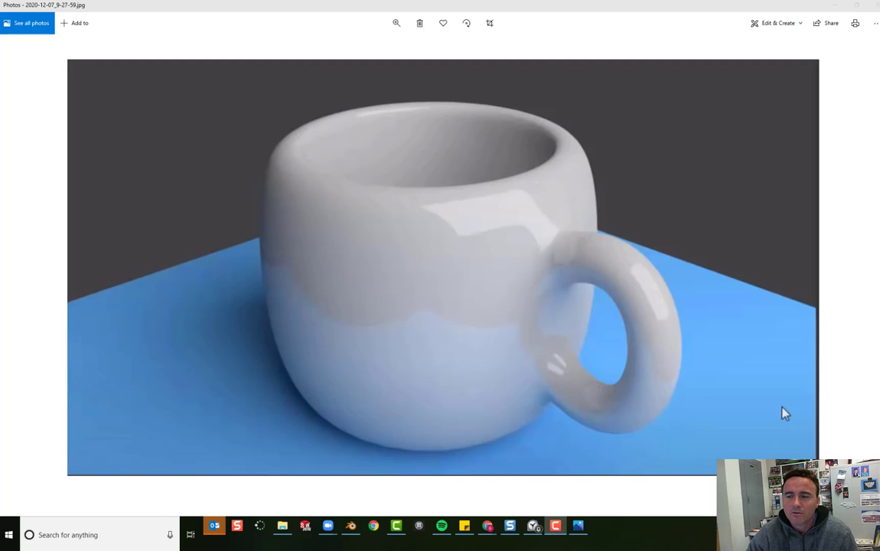
- Close the reference mug photo and set the cup body to flat shading in Blender
{"action": "key", "text": "alt+F4"}
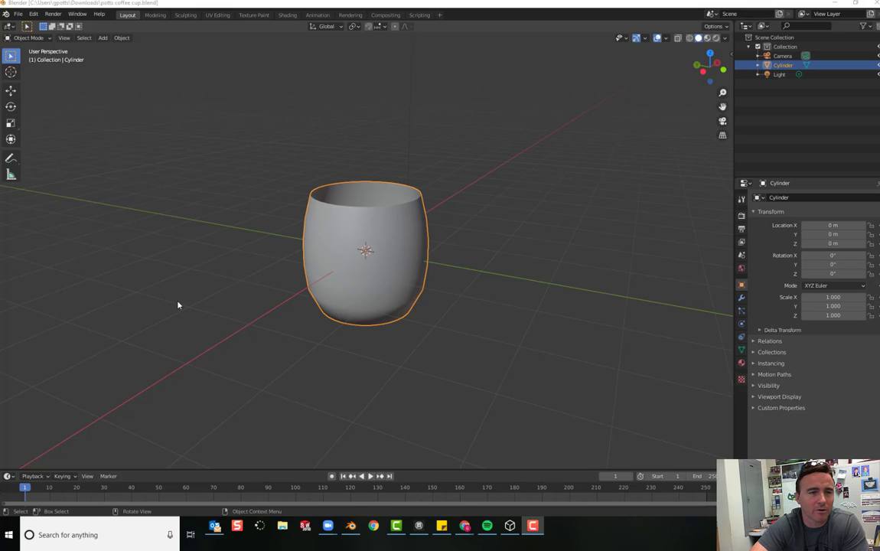
{"action": "left_click", "coordinate": [348, 264]}
{"action": "left_click", "coordinate": [122, 37]}
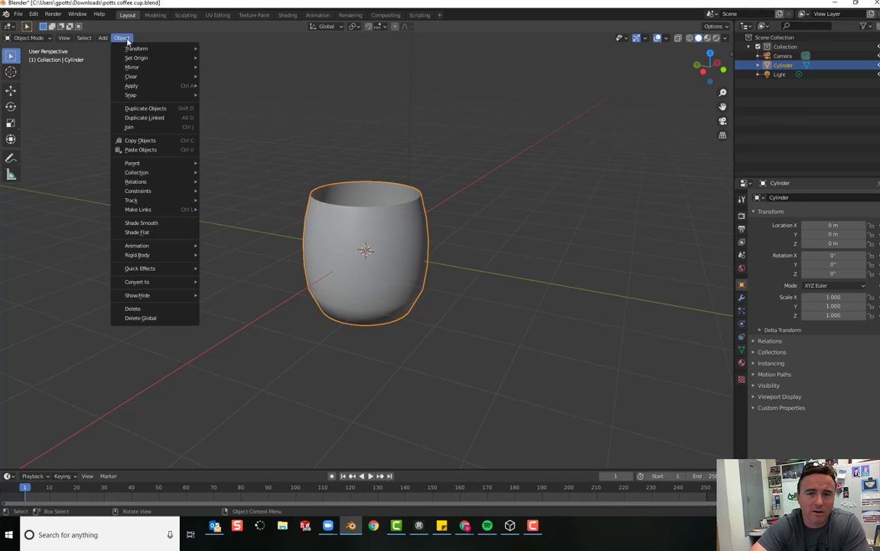
{"action": "left_click", "coordinate": [141, 234]}
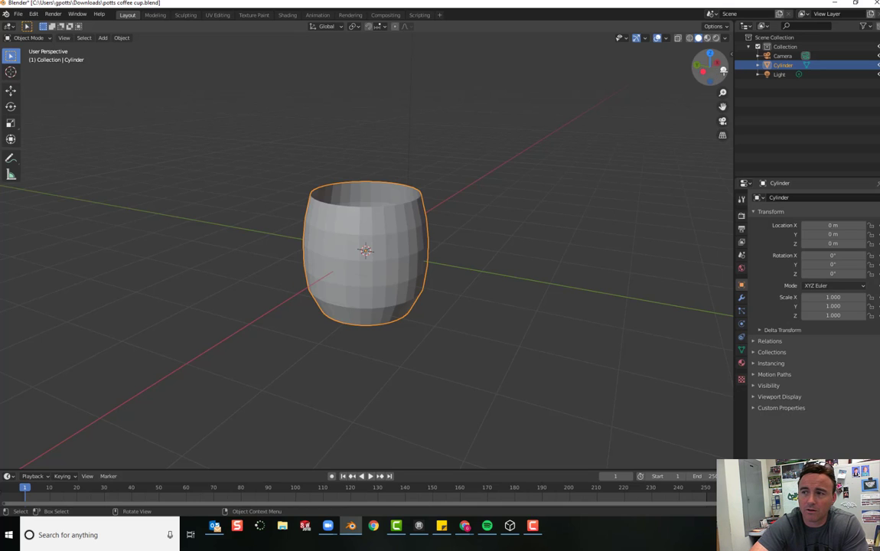
- Add a Path curve to the scene in front orthographic view
{"action": "left_click", "coordinate": [724, 67]}
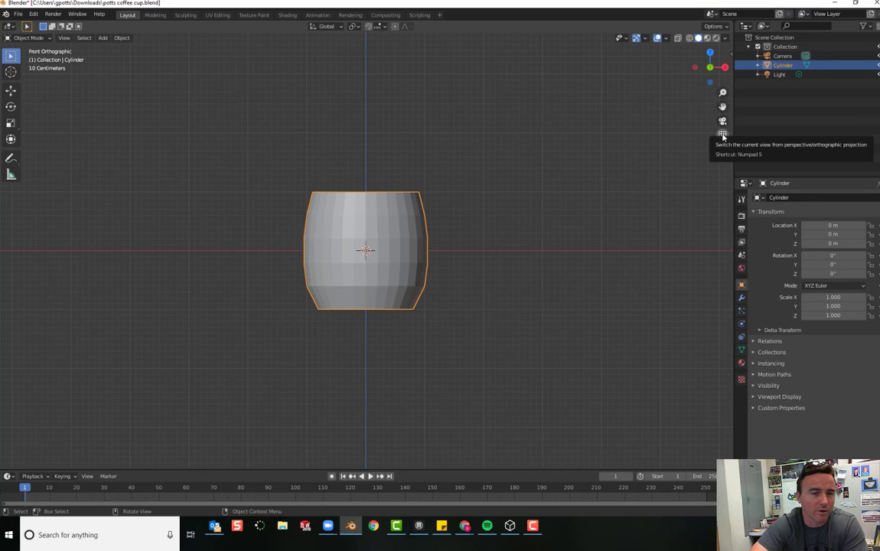
{"action": "scroll", "coordinate": [429, 216], "scroll_direction": "up", "scroll_amount": 4}
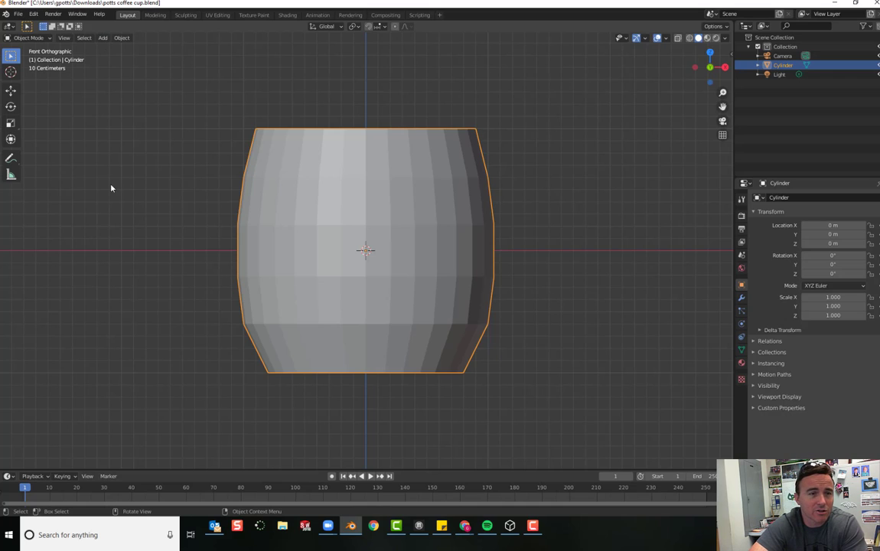
{"action": "left_click", "coordinate": [104, 38]}
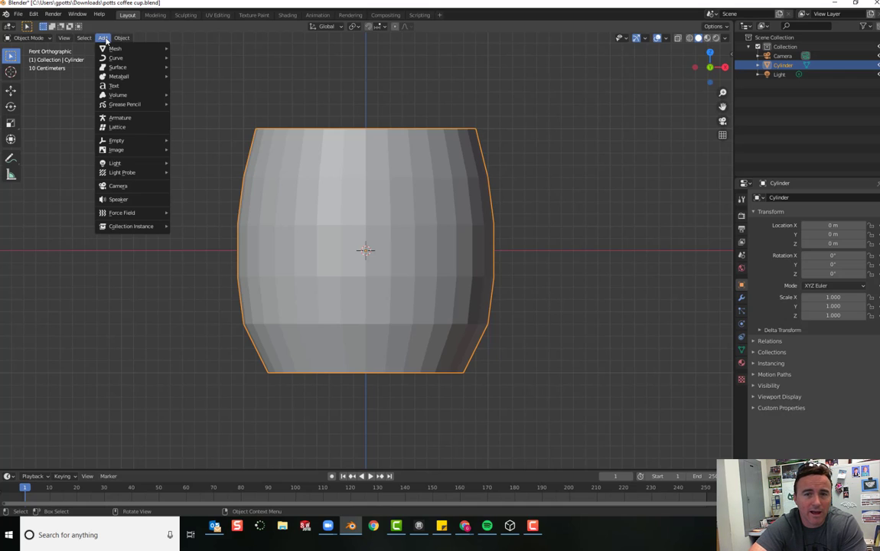
{"action": "mouse_move", "coordinate": [115, 58]}
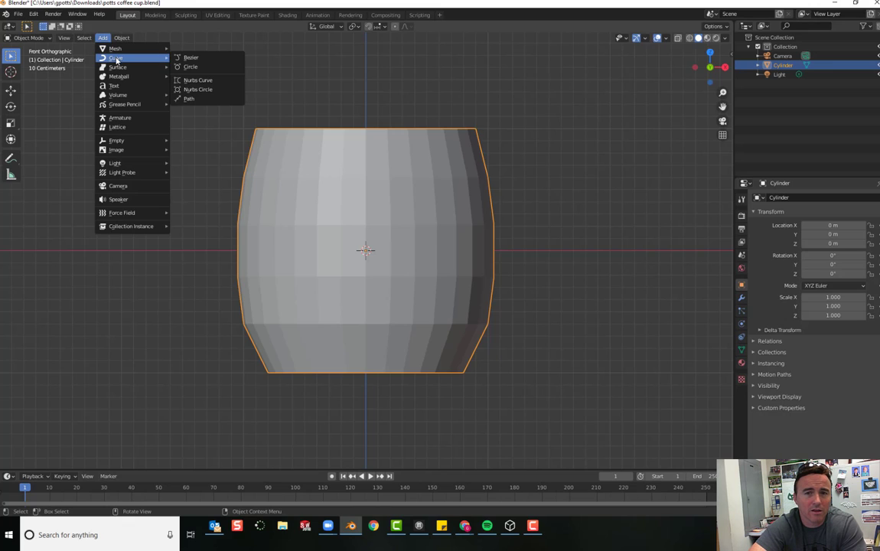
{"action": "left_click", "coordinate": [201, 103]}
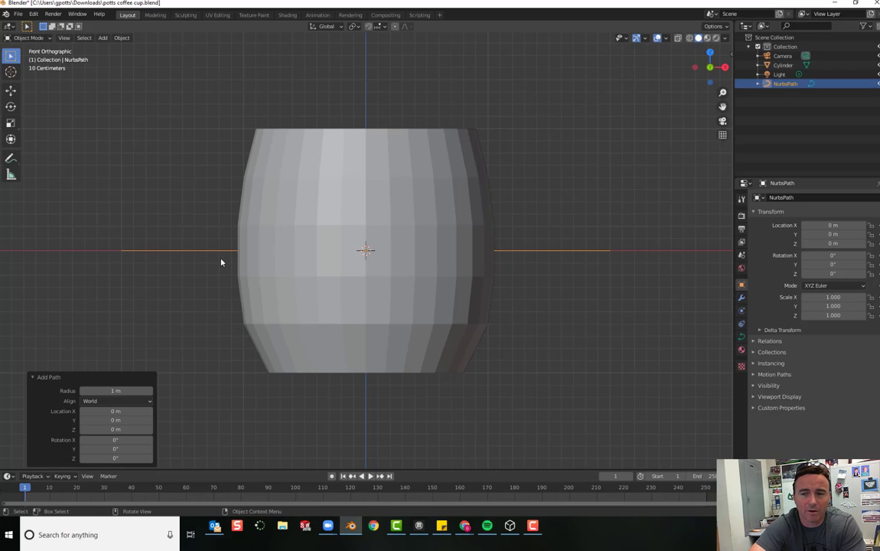
- Move the path along X to about 3.07 m so it starts beside the cup wall
{"action": "left_click", "coordinate": [10, 91]}
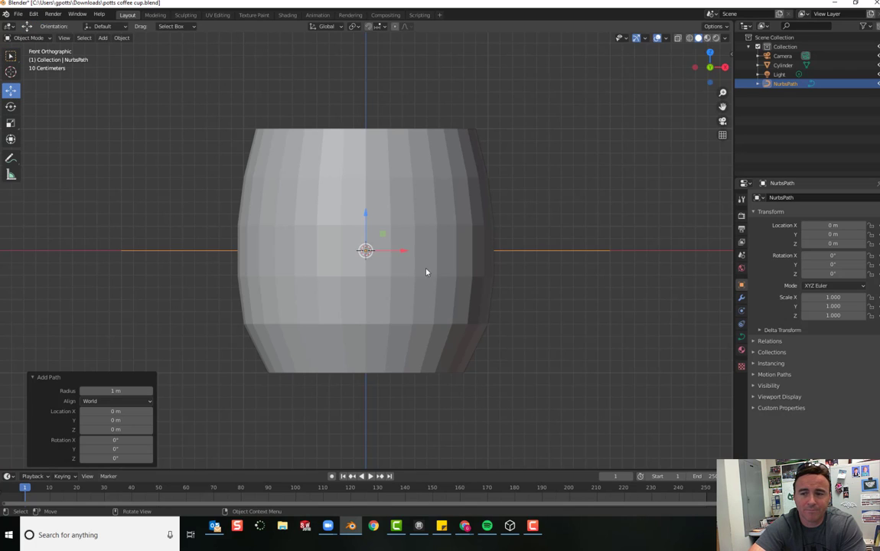
{"action": "left_click_drag", "start_coordinate": [405, 252], "coordinate": [709, 253]}
{"action": "scroll", "coordinate": [640, 269], "scroll_direction": "down", "scroll_amount": 2}
{"action": "scroll", "coordinate": [640, 270], "scroll_direction": "down", "scroll_amount": 1}
{"action": "left_click_drag", "start_coordinate": [583, 252], "coordinate": [623, 250]}
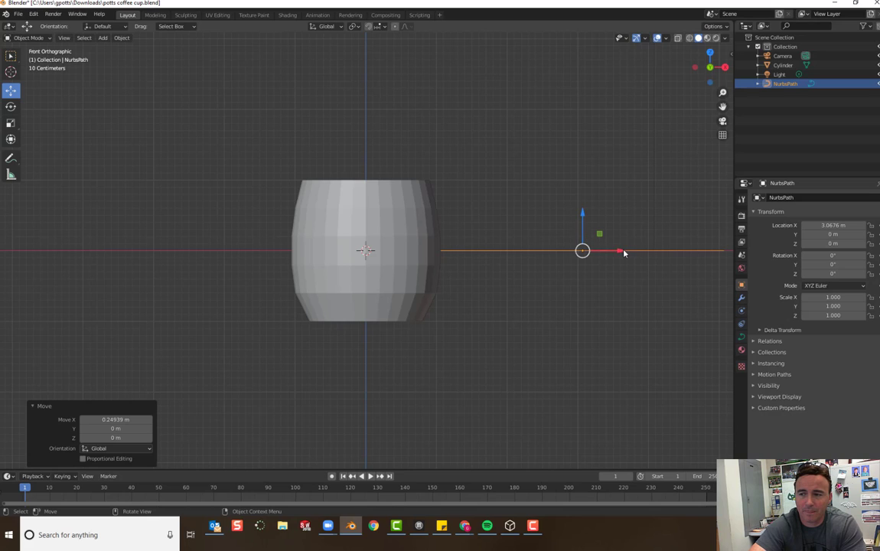
{"action": "left_click_drag", "start_coordinate": [619, 252], "coordinate": [619, 251]}
- Edit the path and raise the control point nearest the cup by about 0.47 m along Z
{"action": "left_click", "coordinate": [28, 38]}
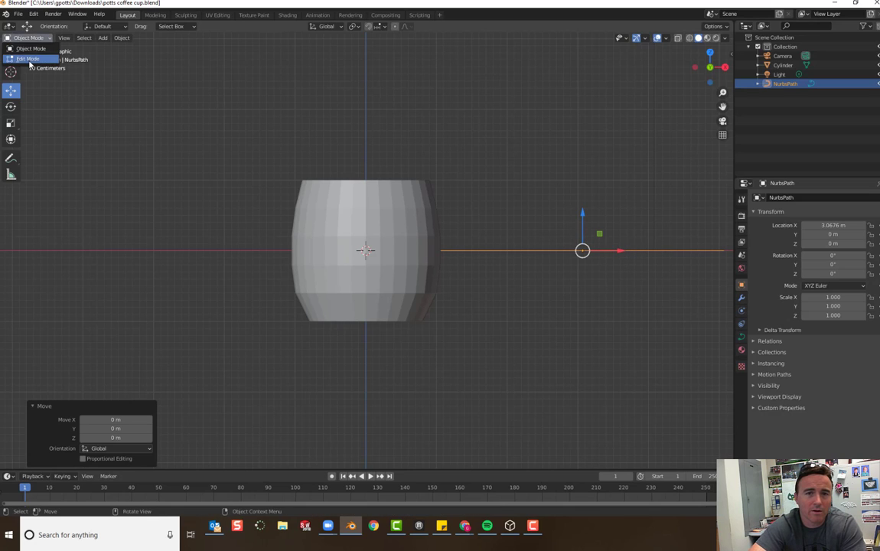
{"action": "left_click", "coordinate": [28, 59]}
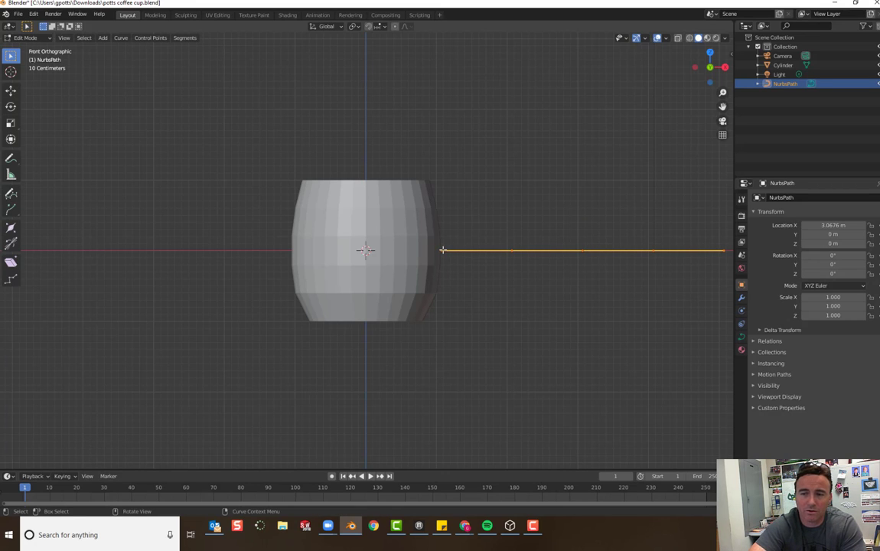
{"action": "left_click", "coordinate": [481, 266]}
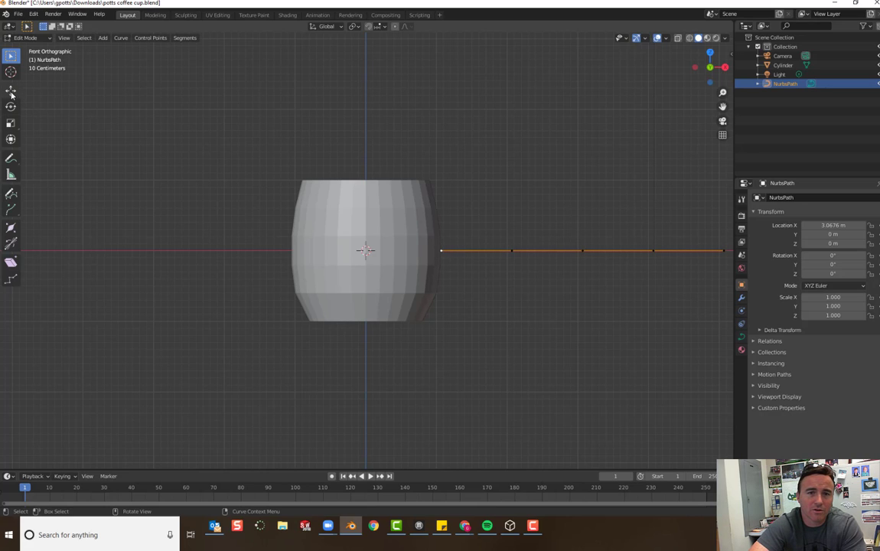
{"action": "left_click", "coordinate": [11, 91]}
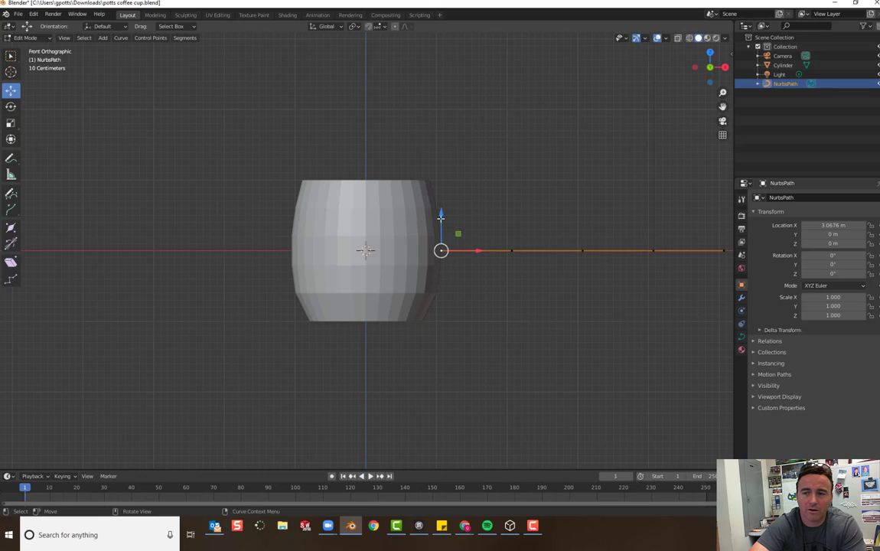
{"action": "left_click_drag", "start_coordinate": [441, 213], "coordinate": [442, 180]}
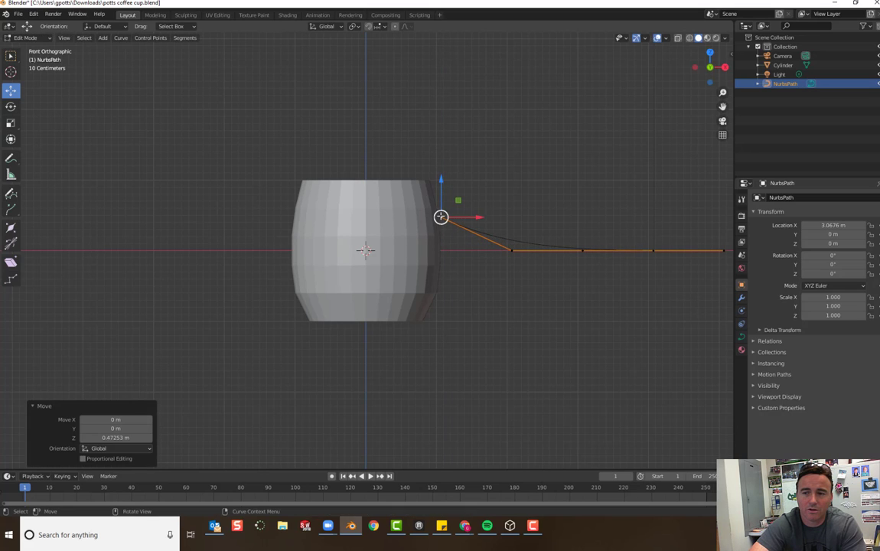
- Raise the second control point about 0.65 m and shift the third about 0.75 m along X toward the cup
{"action": "left_click", "coordinate": [512, 251]}
{"action": "left_click_drag", "start_coordinate": [511, 212], "coordinate": [513, 164]}
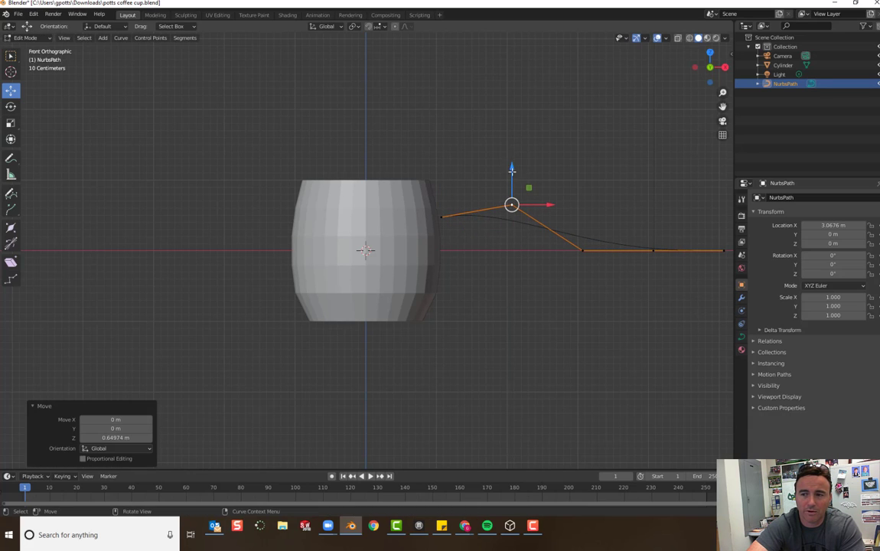
{"action": "left_click", "coordinate": [529, 227]}
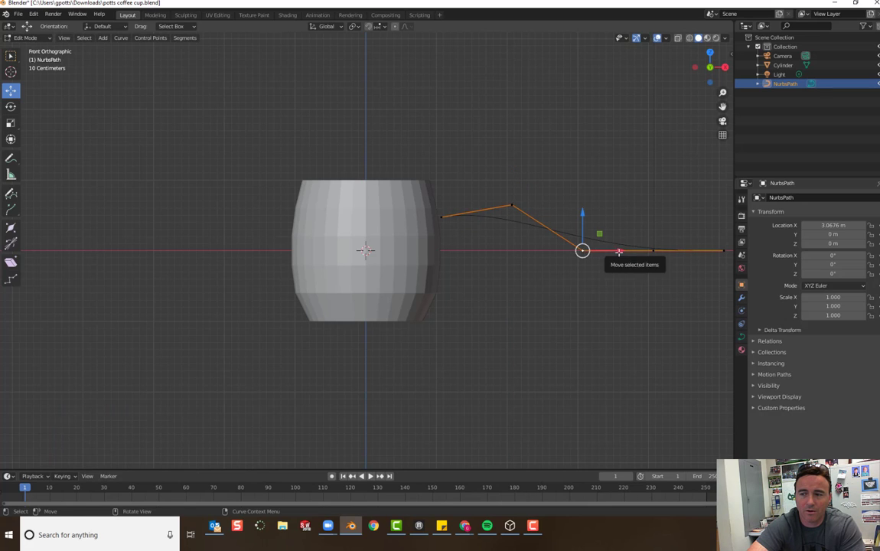
{"action": "left_click_drag", "start_coordinate": [618, 252], "coordinate": [564, 252]}
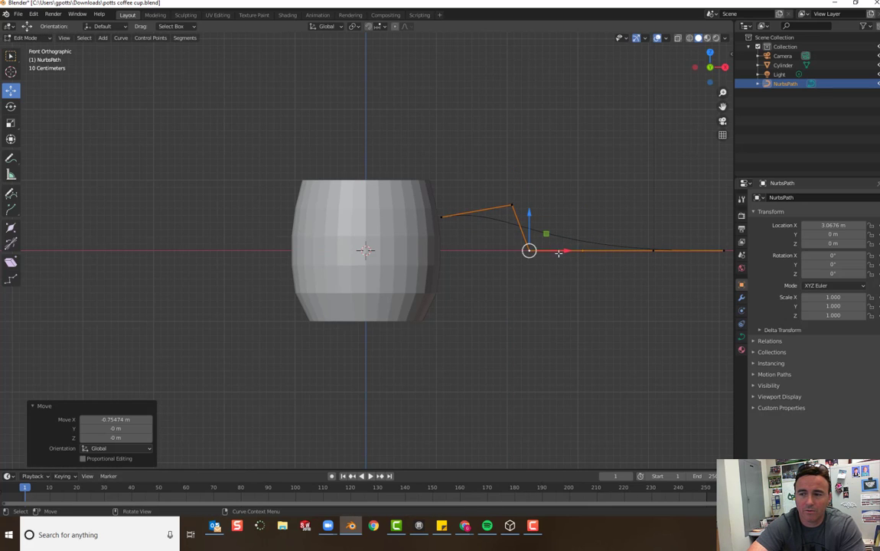
- Move the fourth control point slightly down and in toward the cup, below the third point
{"action": "left_click", "coordinate": [654, 251]}
{"action": "left_click_drag", "start_coordinate": [655, 215], "coordinate": [656, 235]}
{"action": "left_click_drag", "start_coordinate": [684, 269], "coordinate": [514, 267]}
{"action": "right_click", "coordinate": [514, 266]}
{"action": "key", "text": "ctrl+z"}
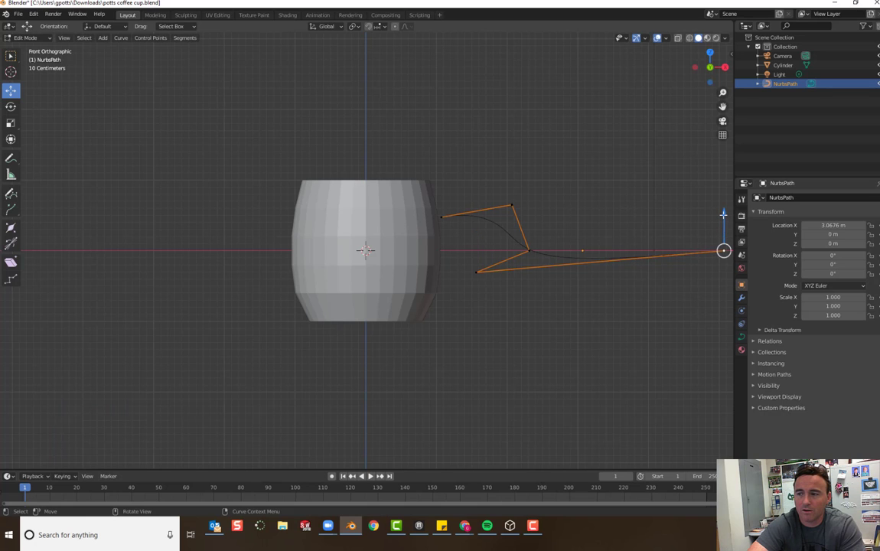
- Bring the path's far end point down and back against the lower side of the cup wall
{"action": "scroll", "coordinate": [697, 251], "scroll_direction": "down", "scroll_amount": 2}
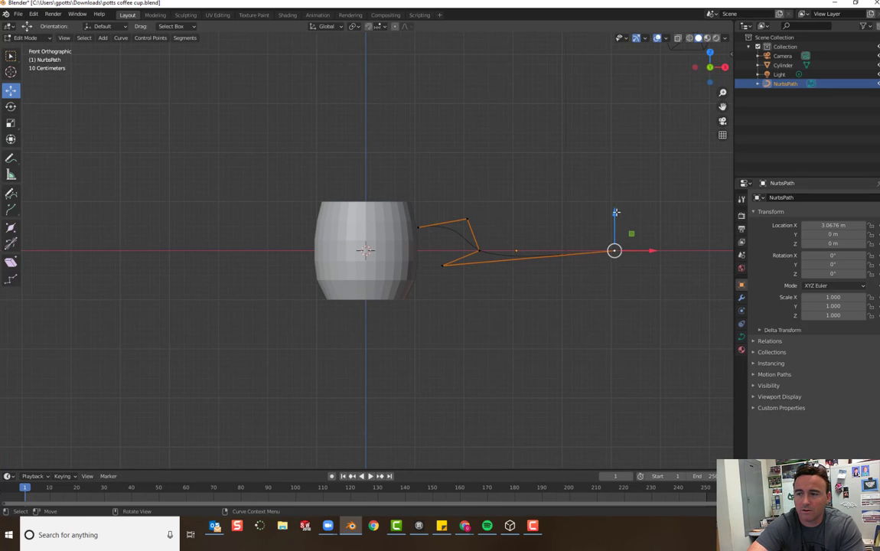
{"action": "left_click_drag", "start_coordinate": [618, 224], "coordinate": [618, 255]}
{"action": "left_click_drag", "start_coordinate": [652, 281], "coordinate": [430, 236]}
{"action": "left_click_drag", "start_coordinate": [463, 267], "coordinate": [441, 266]}
- Lower the fourth control point about 0.34 m along Z to round the handle's underside
{"action": "left_click", "coordinate": [441, 266]}
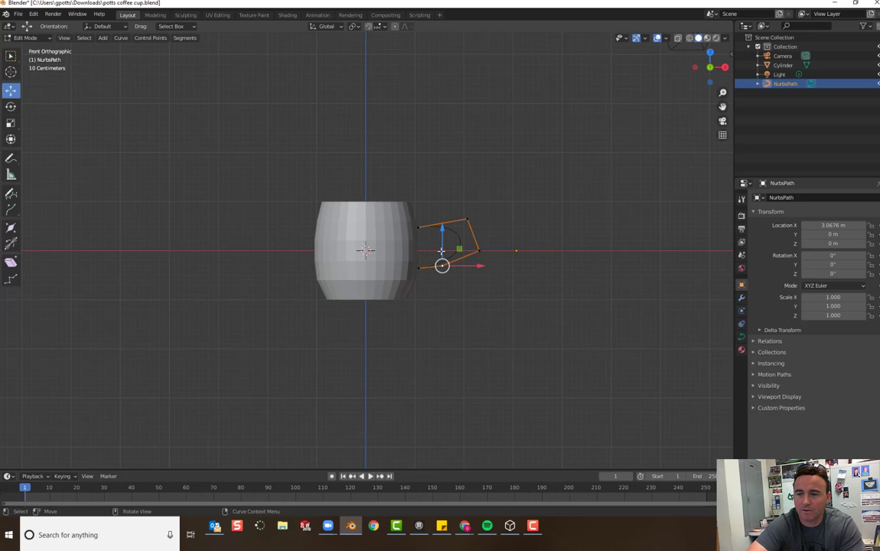
{"action": "key", "text": "g"}
{"action": "key", "text": "z"}
{"action": "left_click", "coordinate": [444, 247]}
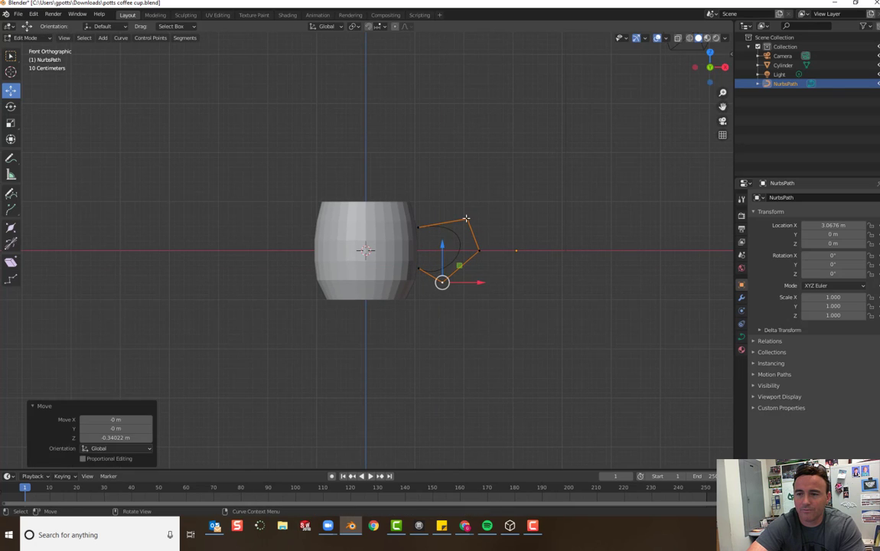
- Shift the second control point about 0.32 m along X toward the cup and return to Object Mode
{"action": "left_click", "coordinate": [467, 220]}
{"action": "key", "text": "g"}
{"action": "key", "text": "x"}
{"action": "left_click", "coordinate": [484, 216]}
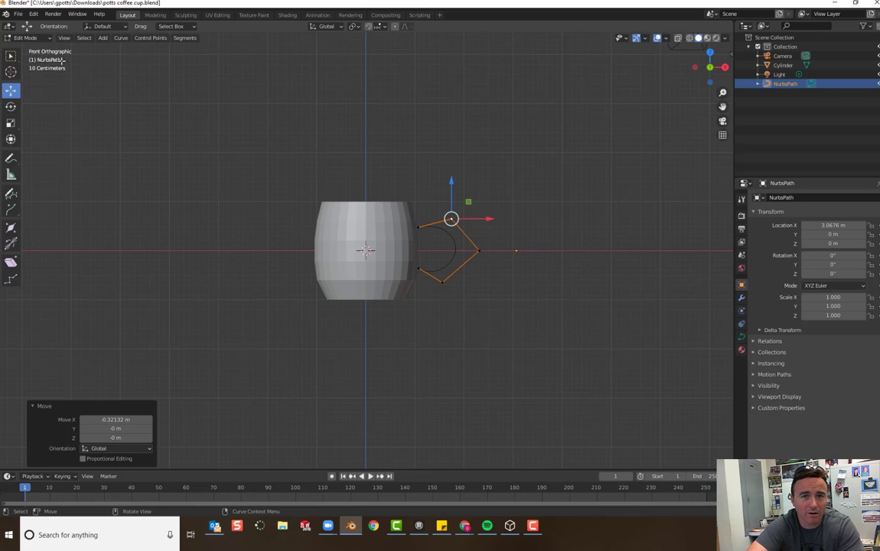
{"action": "left_click", "coordinate": [23, 38]}
{"action": "left_click", "coordinate": [29, 47]}
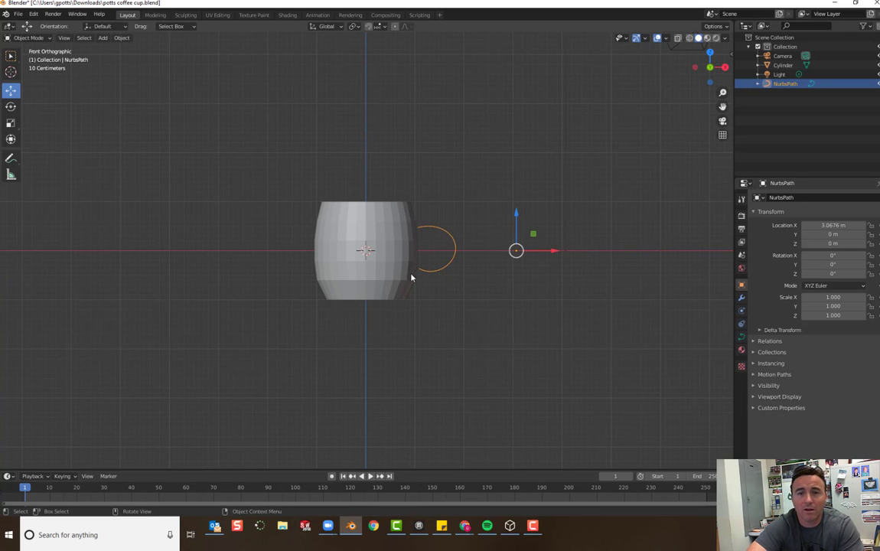
- Add a Bezier circle and move it about 3.07 m along X, clear of the handle path
{"action": "left_click", "coordinate": [104, 38]}
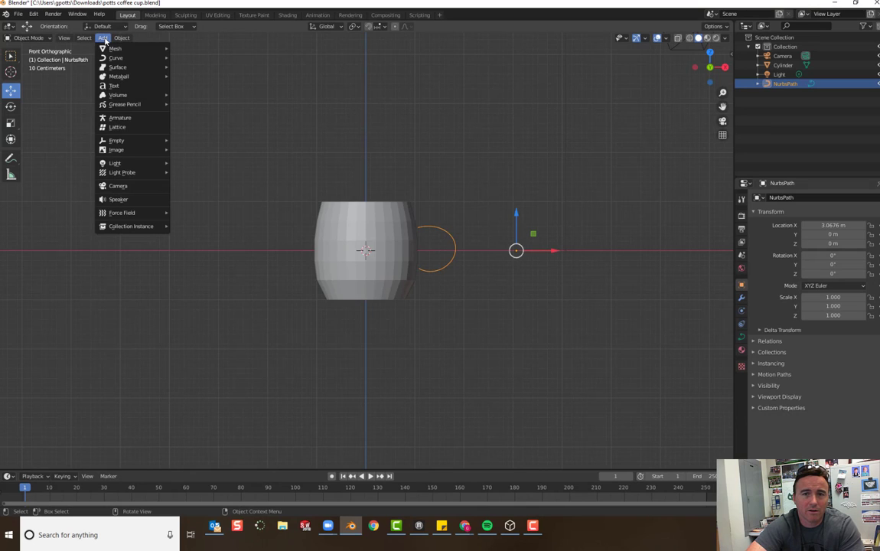
{"action": "mouse_move", "coordinate": [111, 59]}
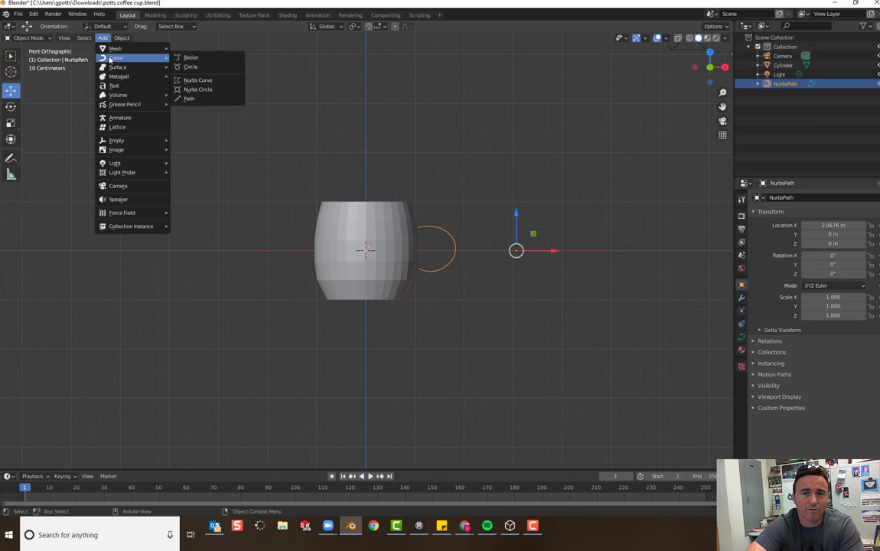
{"action": "left_click", "coordinate": [203, 69]}
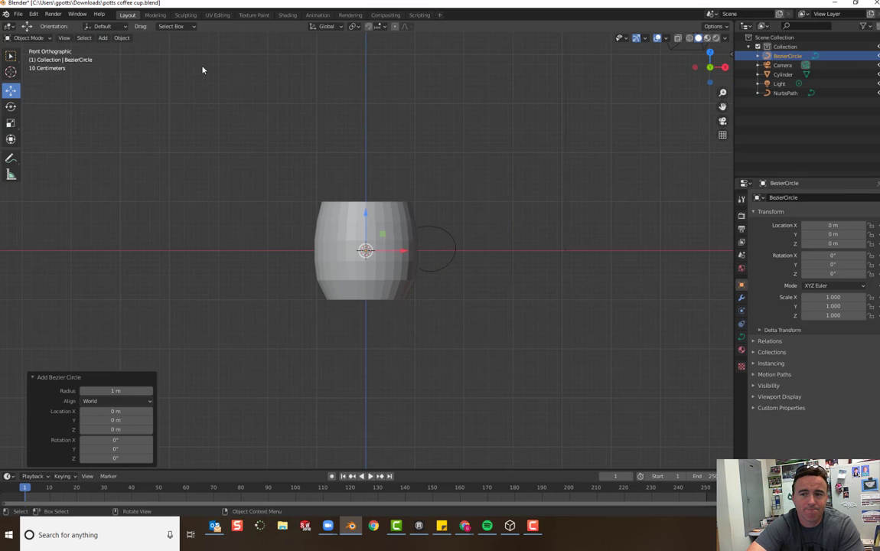
{"action": "left_click_drag", "start_coordinate": [405, 253], "coordinate": [550, 256]}
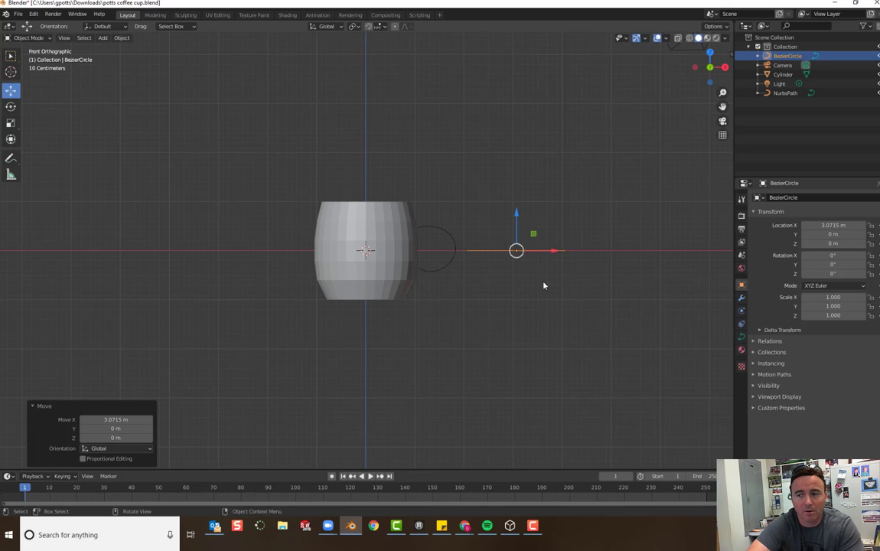
- Scale the Bezier circle to 0.2 and move it about 0.70 m along X back toward the handle path
{"action": "middle_click_drag", "start_coordinate": [534, 284], "coordinate": [542, 241]}
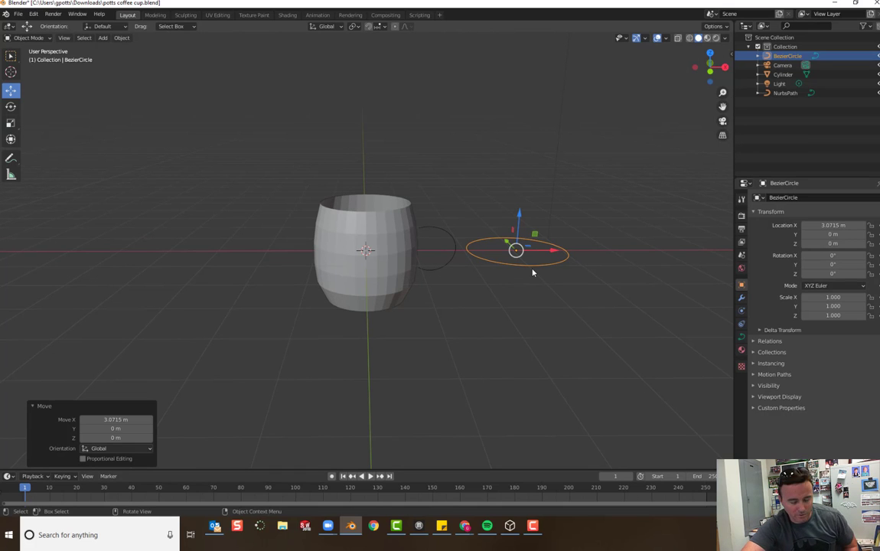
{"action": "key", "text": "s"}
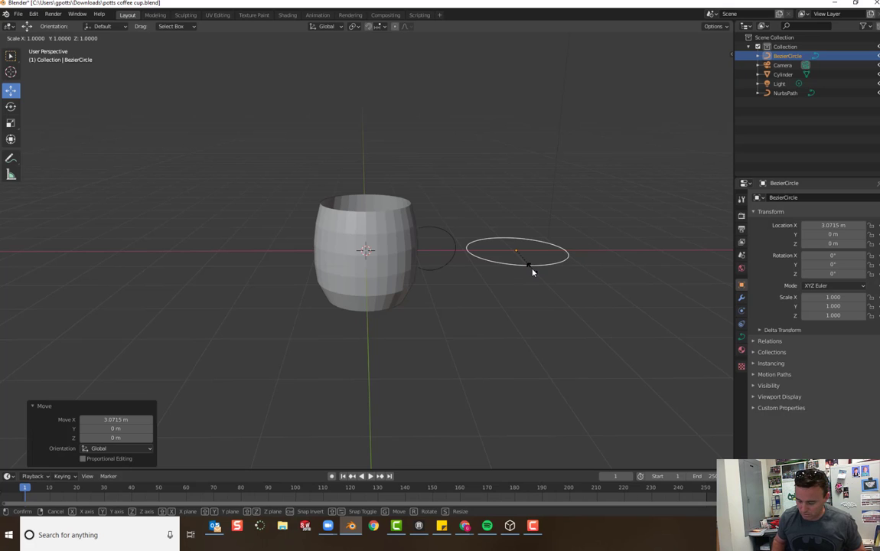
{"action": "type", "text": ".2"}
{"action": "key", "text": "Return"}
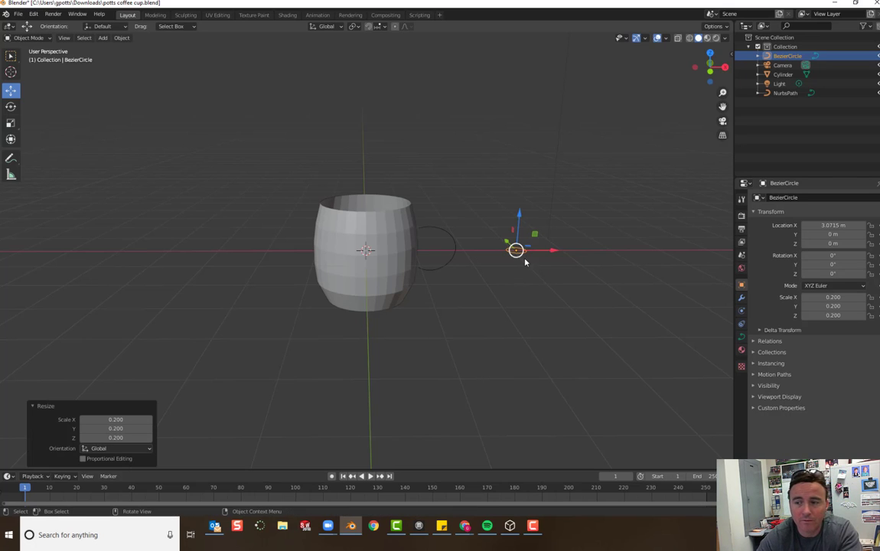
{"action": "left_click_drag", "start_coordinate": [550, 251], "coordinate": [516, 250]}
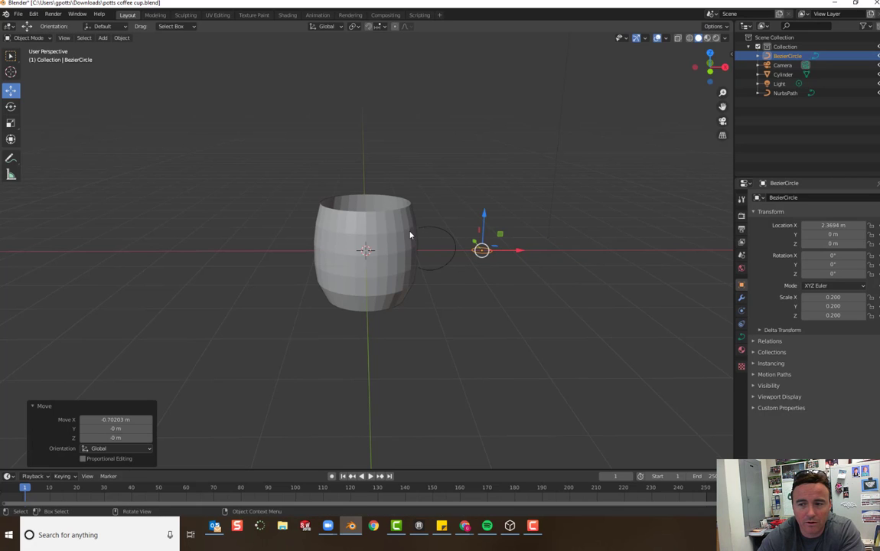
- Set BezierCircle as the bevel object of the handle path curve
{"action": "left_click", "coordinate": [443, 237]}
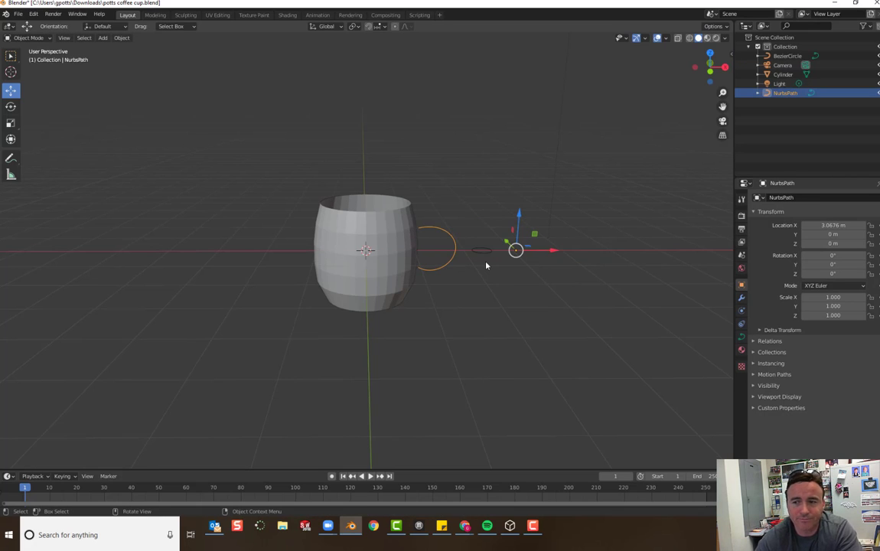
{"action": "left_click_drag", "start_coordinate": [732, 284], "coordinate": [637, 306]}
{"action": "left_click", "coordinate": [643, 337]}
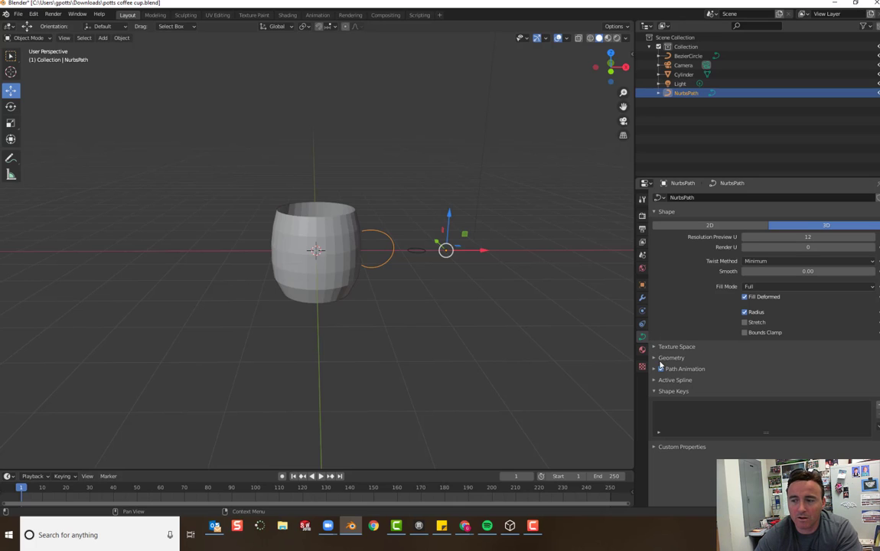
{"action": "left_click", "coordinate": [653, 357]}
{"action": "scroll", "coordinate": [668, 347], "scroll_direction": "down", "scroll_amount": 3}
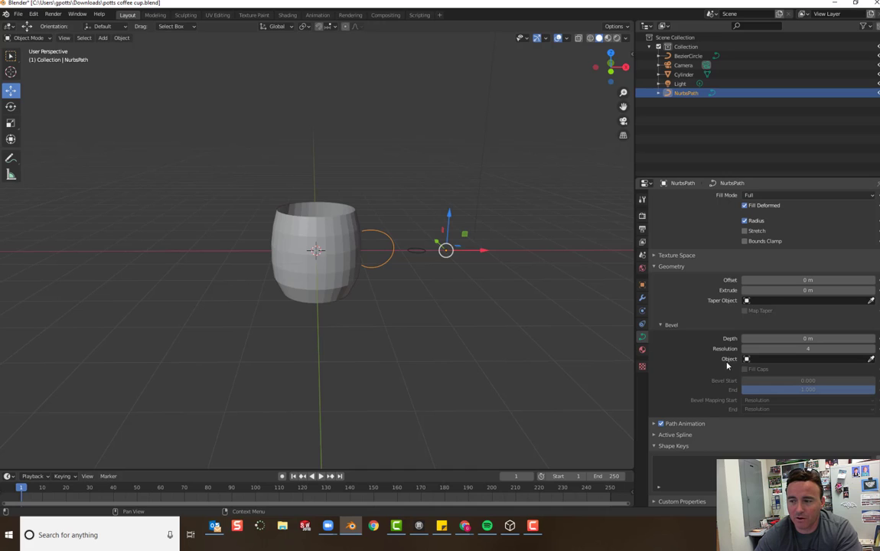
{"action": "left_click", "coordinate": [780, 359]}
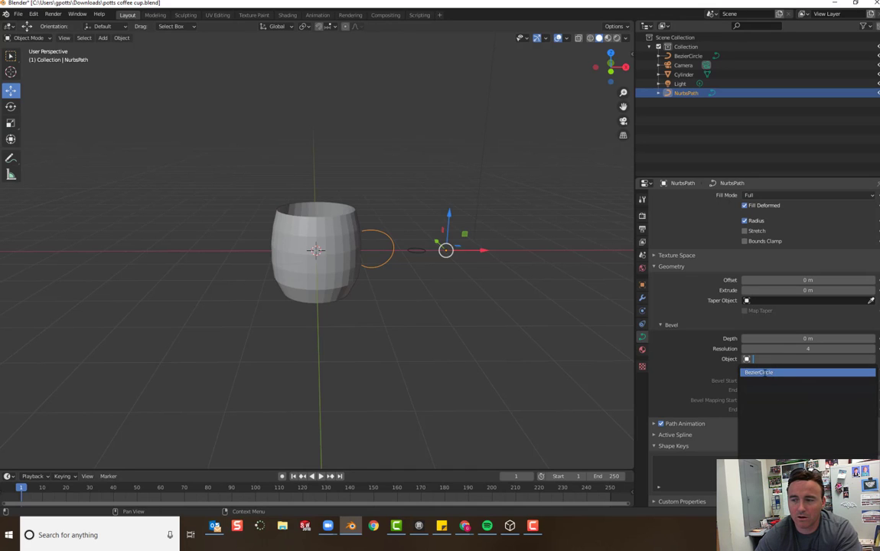
{"action": "left_click", "coordinate": [760, 372]}
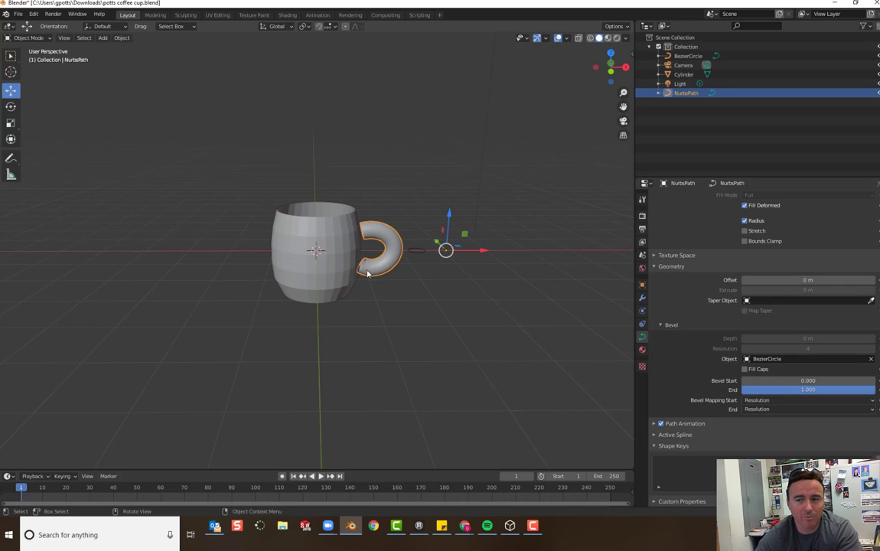
- Scale the Bezier circle to about 0.84 to thin the handle slightly
{"action": "left_click", "coordinate": [417, 251]}
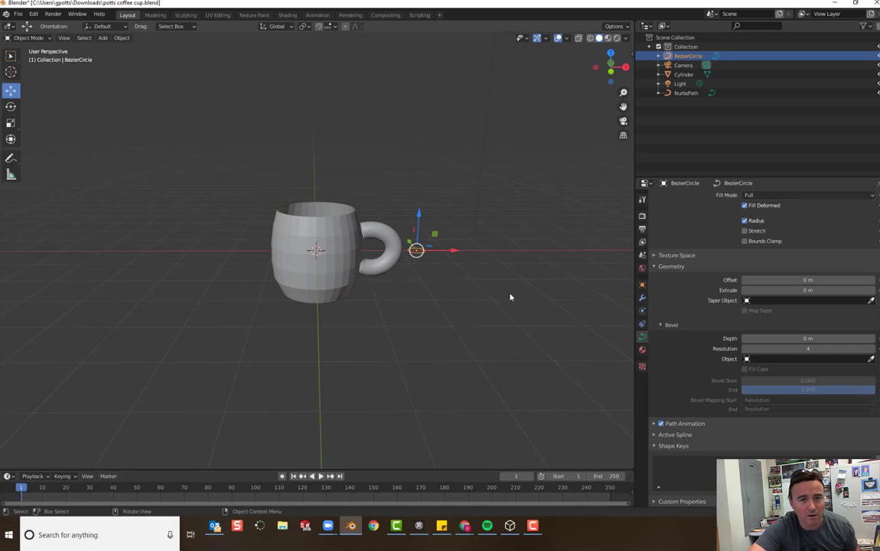
{"action": "key", "text": "s"}
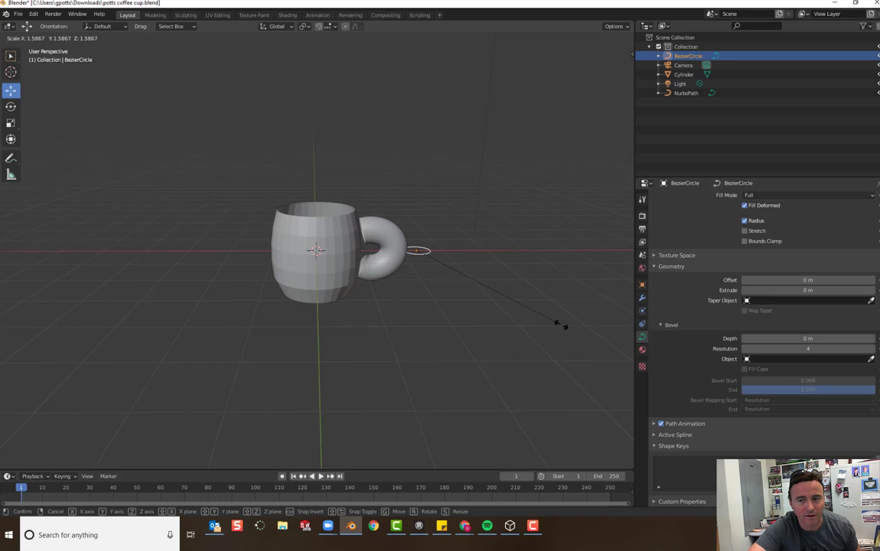
{"action": "left_click", "coordinate": [493, 289]}
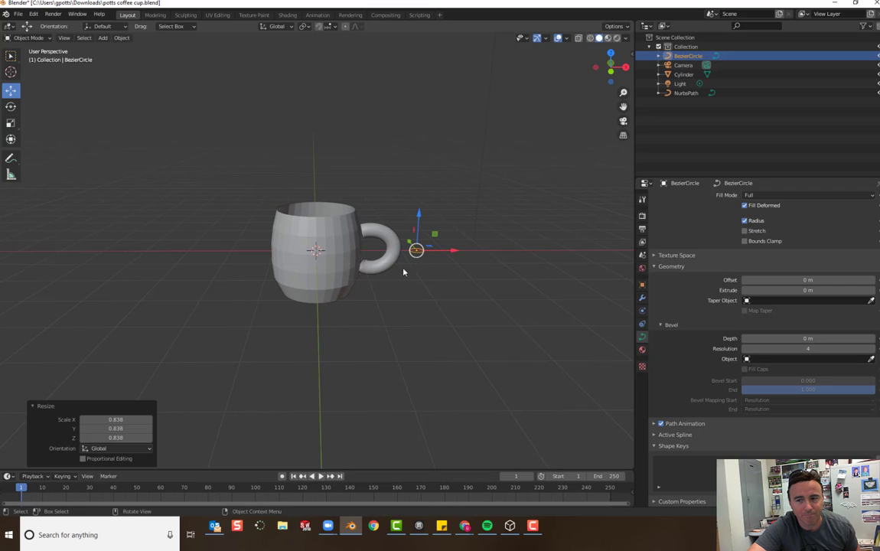
- Enter Edit Mode on the handle path and adjust the second control point's height along Z
{"action": "left_click", "coordinate": [366, 268]}
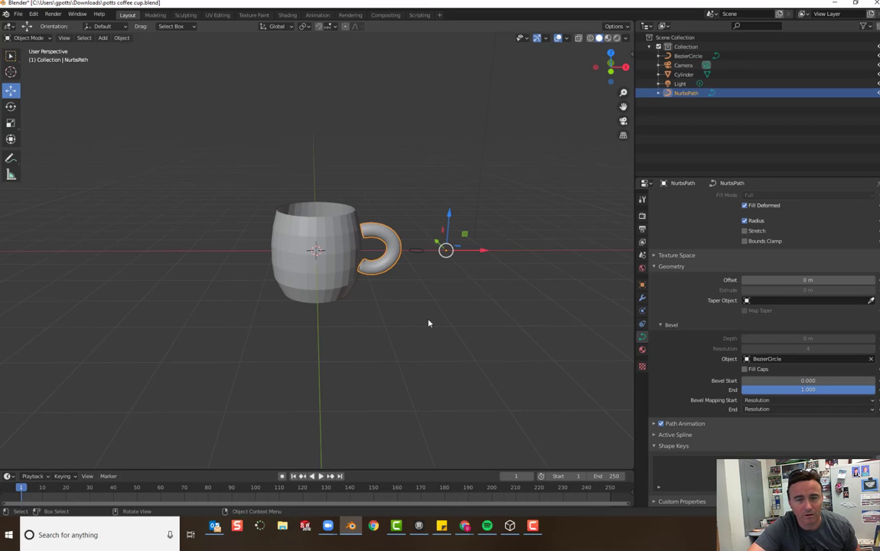
{"action": "left_click", "coordinate": [28, 38]}
{"action": "left_click", "coordinate": [37, 60]}
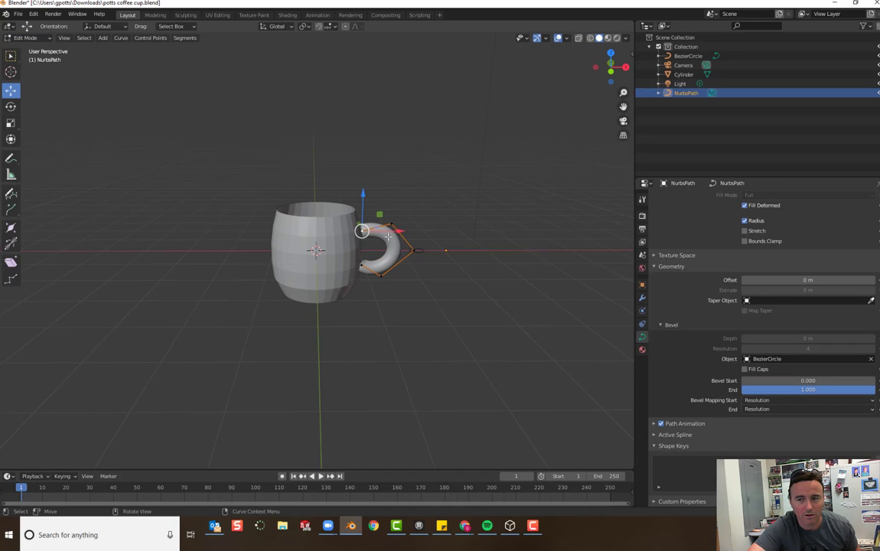
{"action": "left_click_drag", "start_coordinate": [400, 230], "coordinate": [390, 223]}
{"action": "key", "text": "g"}
{"action": "key", "text": "z"}
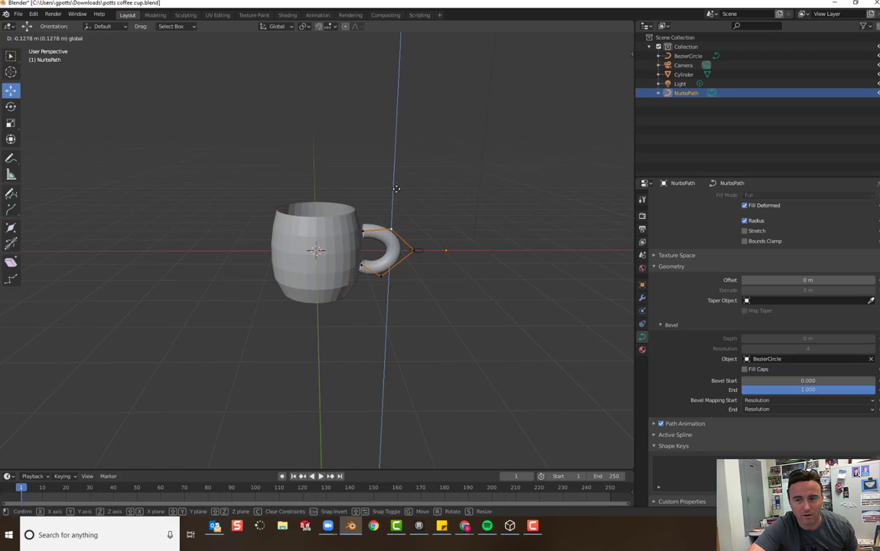
{"action": "left_click", "coordinate": [395, 182]}
{"action": "left_click", "coordinate": [366, 223]}
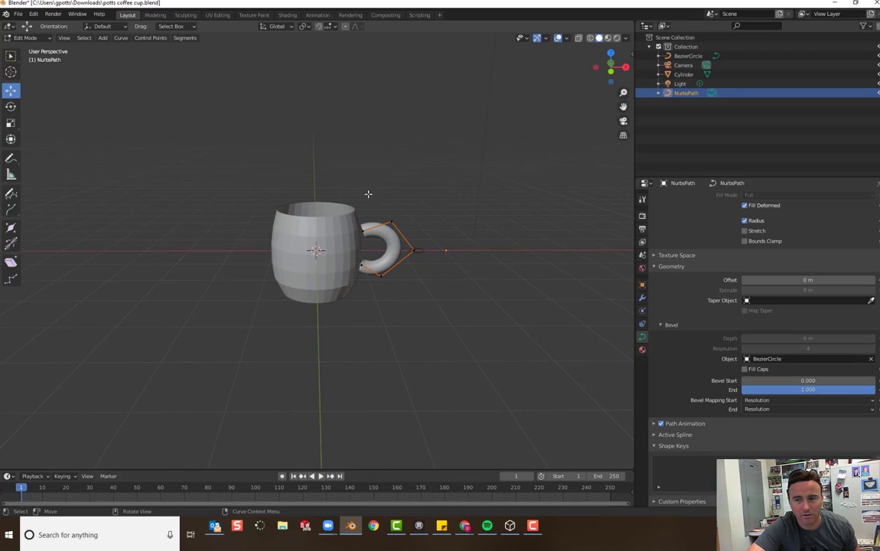
- Lower the path's upper end point about 0.11 m and its second control point about 0.17 m along Z
{"action": "left_click", "coordinate": [366, 222]}
{"action": "key", "text": "g"}
{"action": "key", "text": "z"}
{"action": "left_click", "coordinate": [374, 228]}
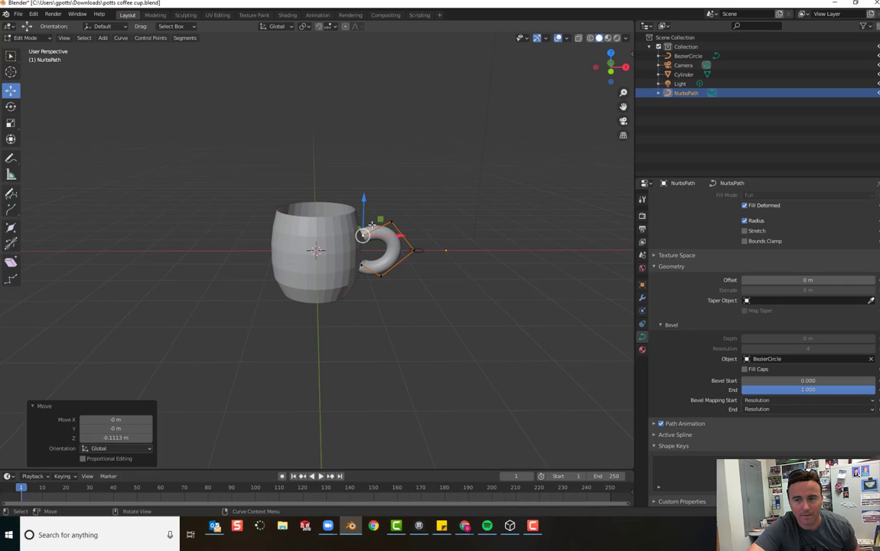
{"action": "left_click", "coordinate": [391, 224]}
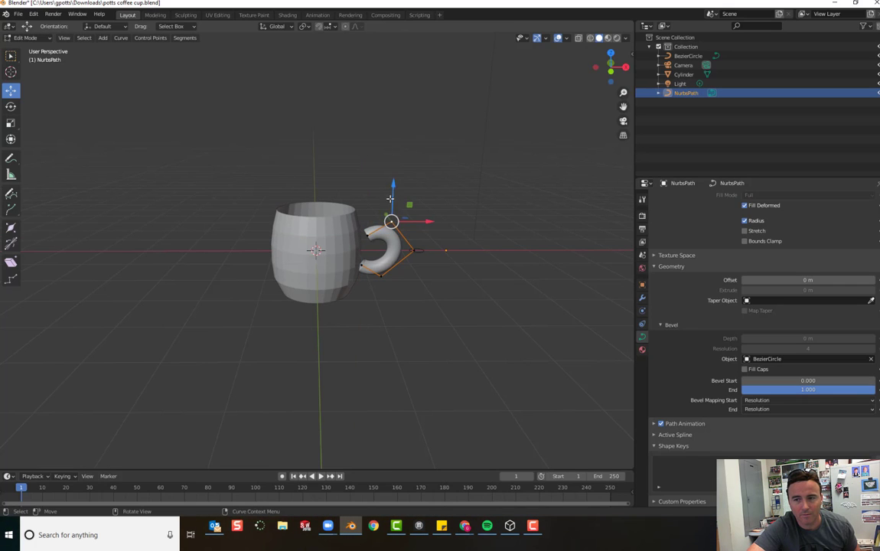
{"action": "key", "text": "g"}
{"action": "key", "text": "z"}
{"action": "left_click", "coordinate": [392, 197]}
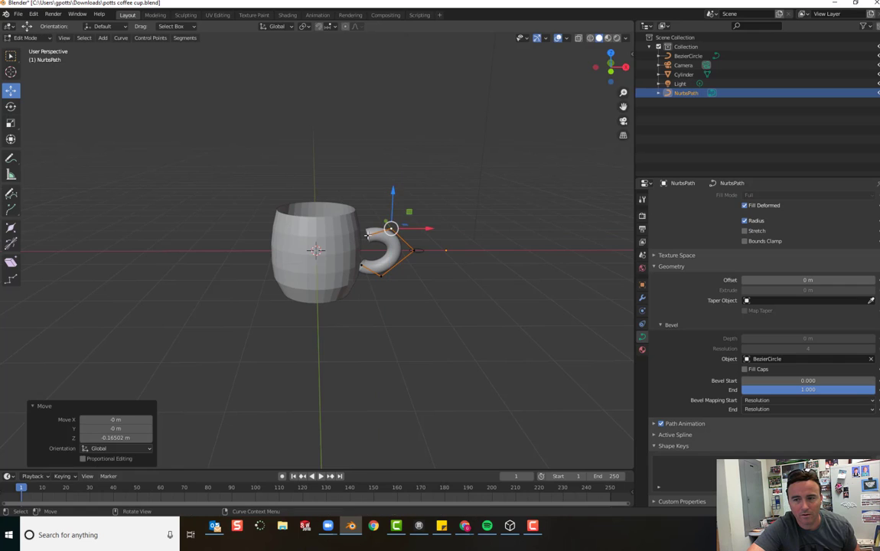
- Move the path's lower end point about 0.70 m along X toward the cup and about 0.68 m back out
{"action": "left_click", "coordinate": [367, 235]}
{"action": "left_click", "coordinate": [360, 267]}
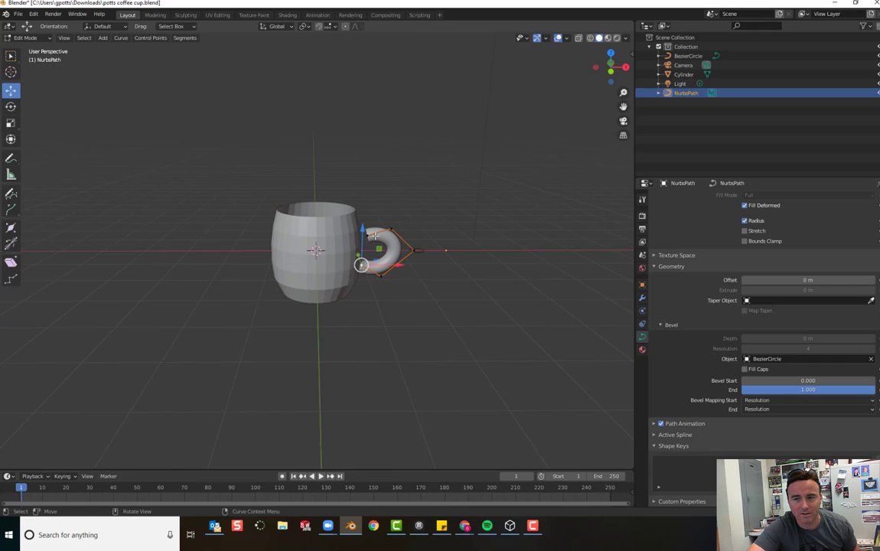
{"action": "key", "text": "g"}
{"action": "key", "text": "x"}
{"action": "left_click", "coordinate": [434, 192]}
{"action": "middle_click_drag", "start_coordinate": [435, 192], "coordinate": [443, 260]}
{"action": "key", "text": "g"}
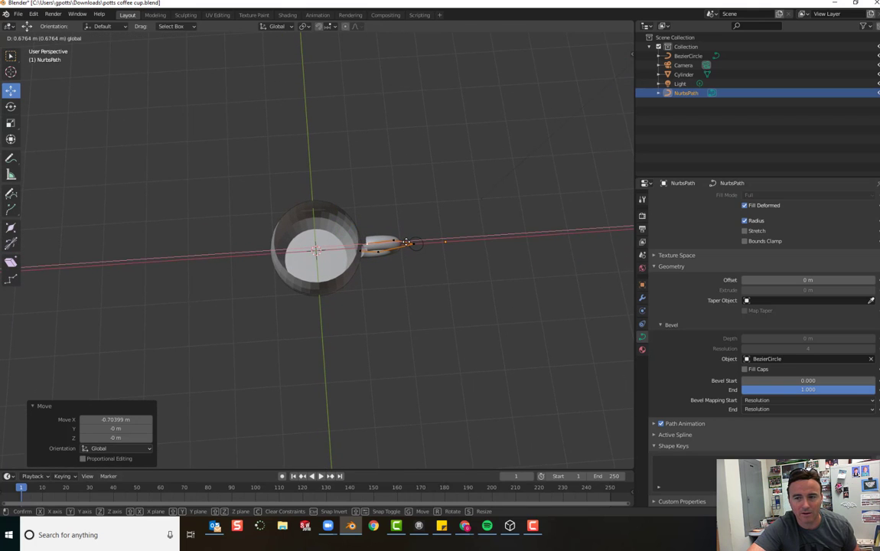
{"action": "left_click", "coordinate": [407, 242]}
{"action": "middle_click_drag", "start_coordinate": [387, 279], "coordinate": [365, 235]}
- Nudge the lower end point about 0.04 m outward along X and raise the fourth control point along Z
{"action": "left_click", "coordinate": [363, 270]}
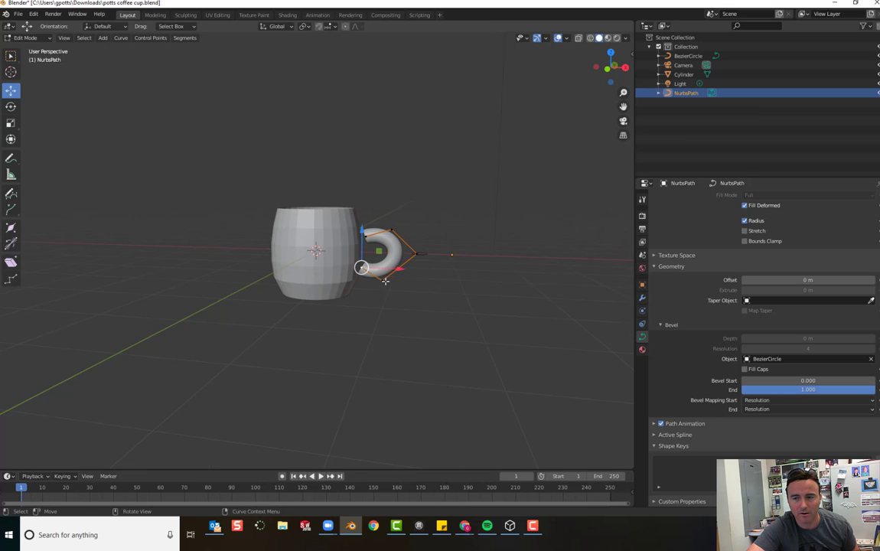
{"action": "key", "text": "g"}
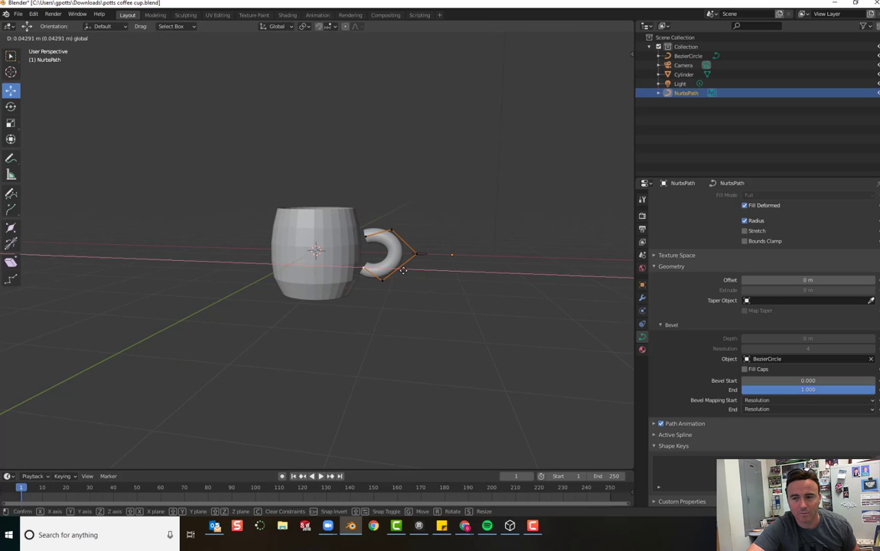
{"action": "left_click", "coordinate": [403, 270]}
{"action": "left_click", "coordinate": [382, 279]}
{"action": "key", "text": "g"}
{"action": "key", "text": "z"}
{"action": "left_click", "coordinate": [382, 238]}
- Lower the path's bottom end point about 0.11 m and its outermost middle point about 0.17 m along Z
{"action": "left_click", "coordinate": [364, 236]}
{"action": "key", "text": "g"}
{"action": "key", "text": "z"}
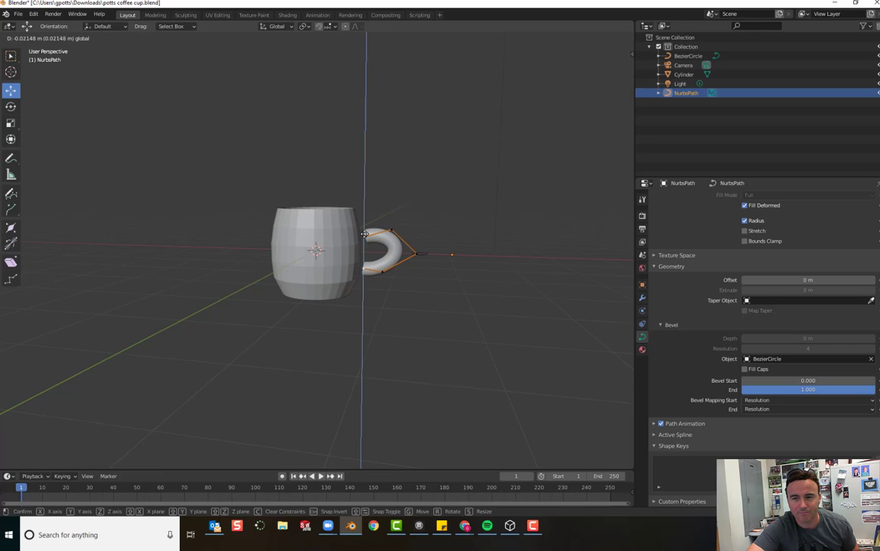
{"action": "left_click", "coordinate": [365, 238]}
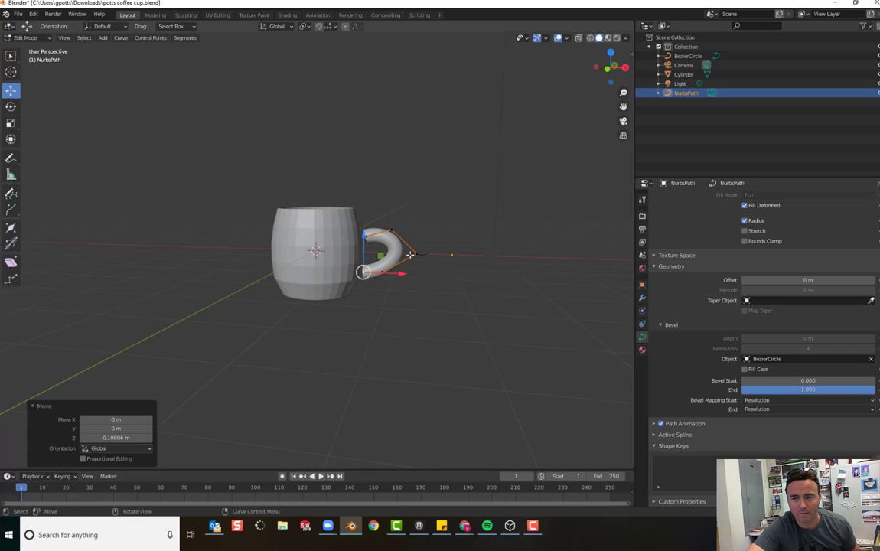
{"action": "left_click", "coordinate": [416, 253]}
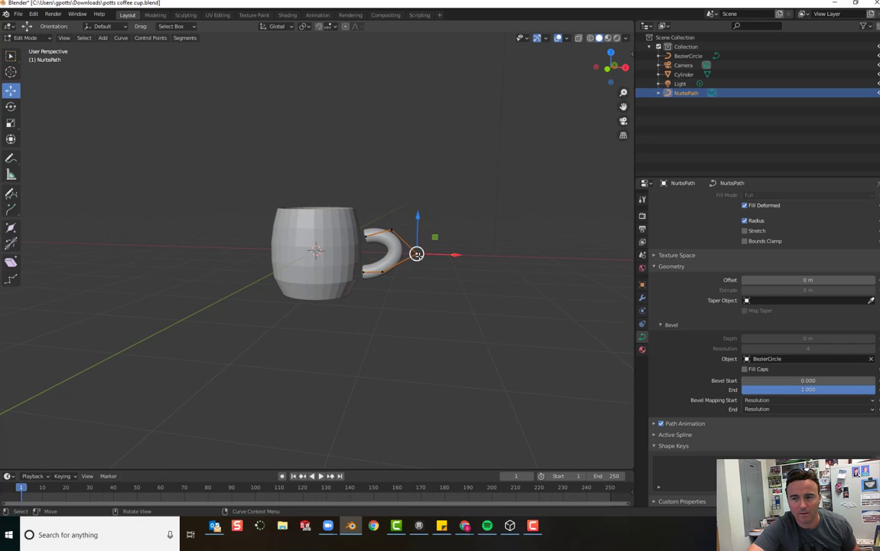
{"action": "key", "text": "g"}
{"action": "key", "text": "z"}
{"action": "left_click", "coordinate": [418, 226]}
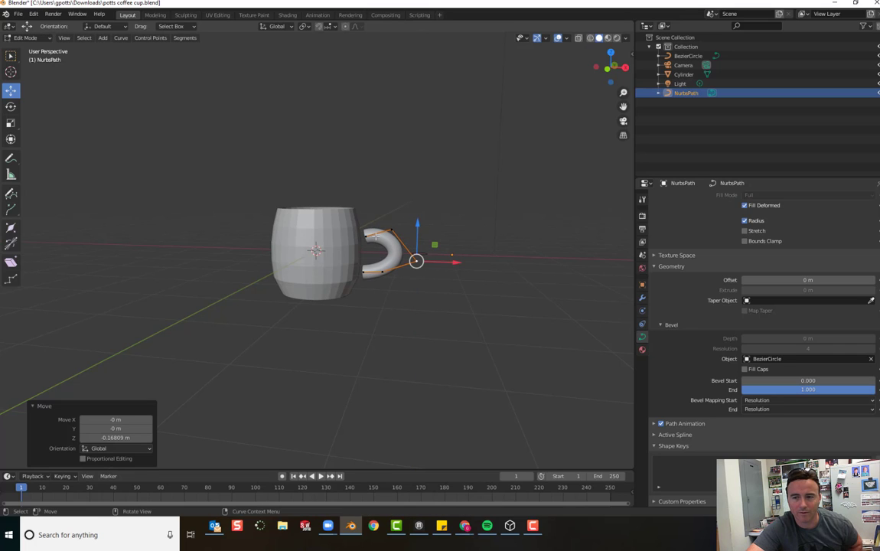
- Shift the fourth control point about 0.05 m outward along X and return to Object Mode
{"action": "left_click", "coordinate": [386, 274]}
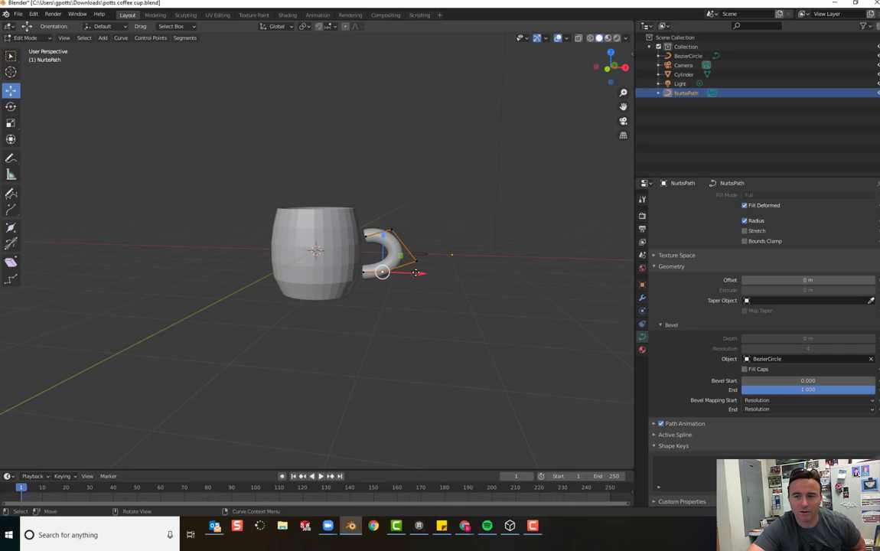
{"action": "key", "text": "g"}
{"action": "key", "text": "x"}
{"action": "left_click", "coordinate": [385, 271]}
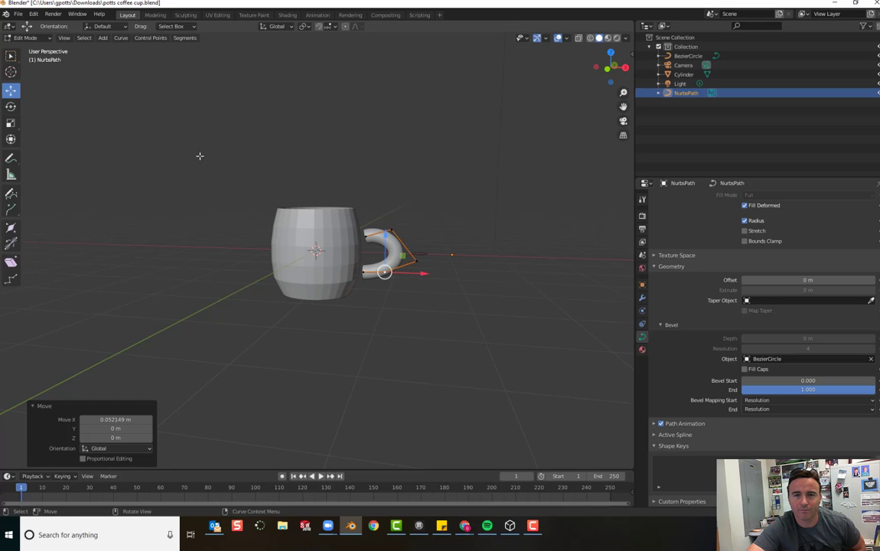
{"action": "left_click", "coordinate": [25, 38]}
{"action": "left_click", "coordinate": [34, 49]}
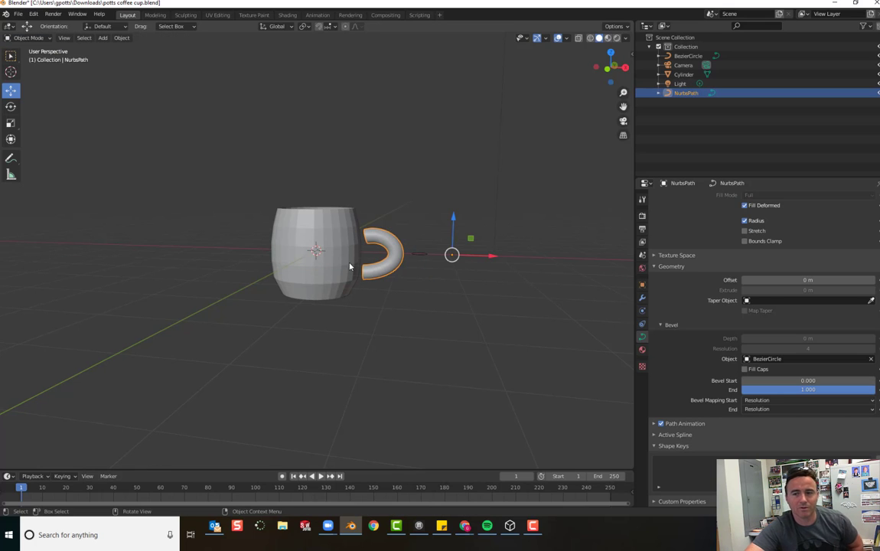
- Reduce the Bezier circle's active spline Resolution U to 1 to simplify the handle's cross-section
{"action": "scroll", "coordinate": [357, 279], "scroll_direction": "up", "scroll_amount": 5}
{"action": "middle_click_drag", "start_coordinate": [375, 278], "coordinate": [391, 199]}
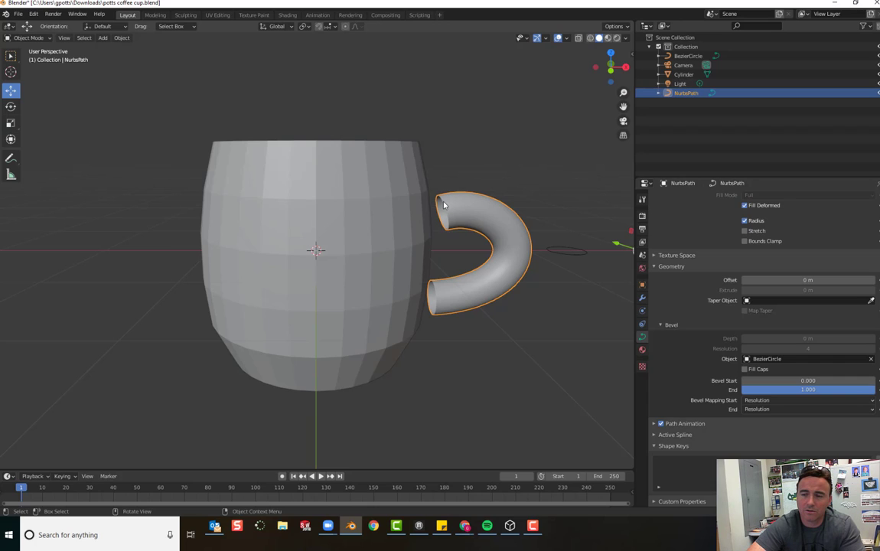
{"action": "left_click", "coordinate": [578, 251]}
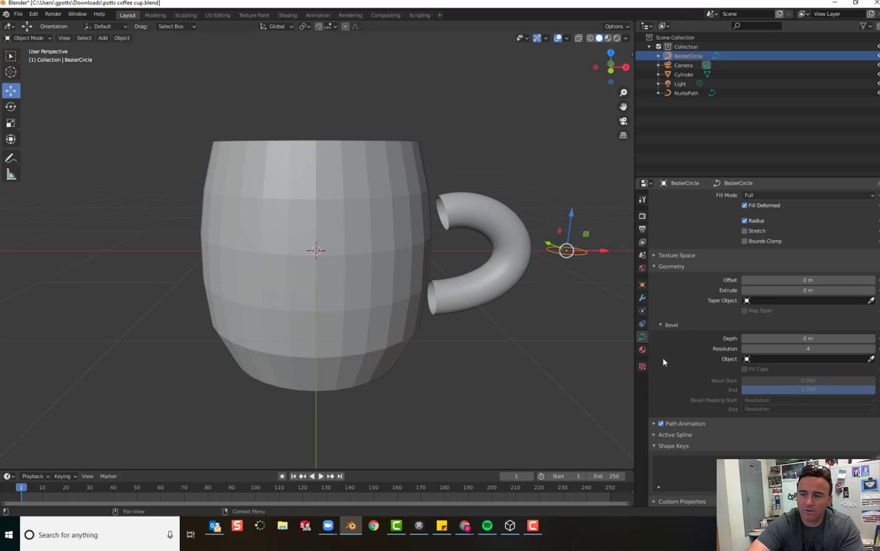
{"action": "left_click", "coordinate": [657, 435]}
{"action": "scroll", "coordinate": [719, 398], "scroll_direction": "down", "scroll_amount": 2}
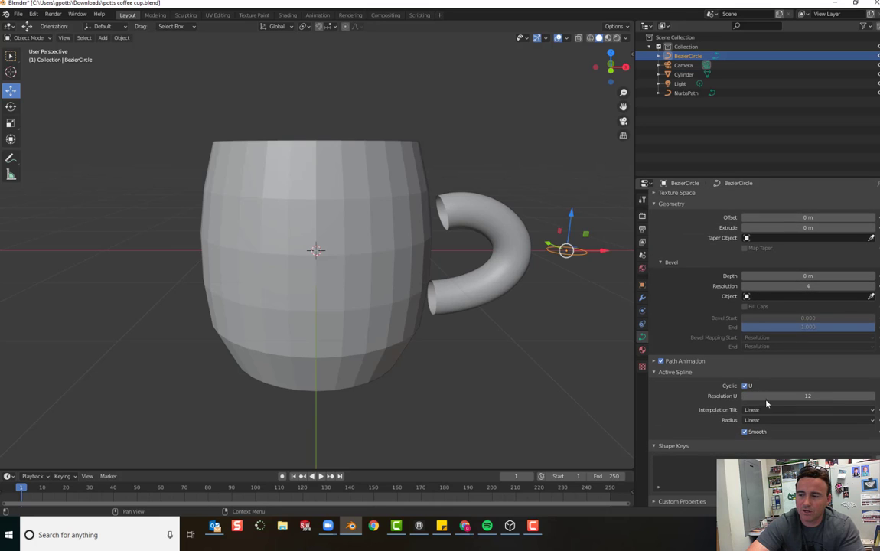
{"action": "left_click", "coordinate": [745, 396]}
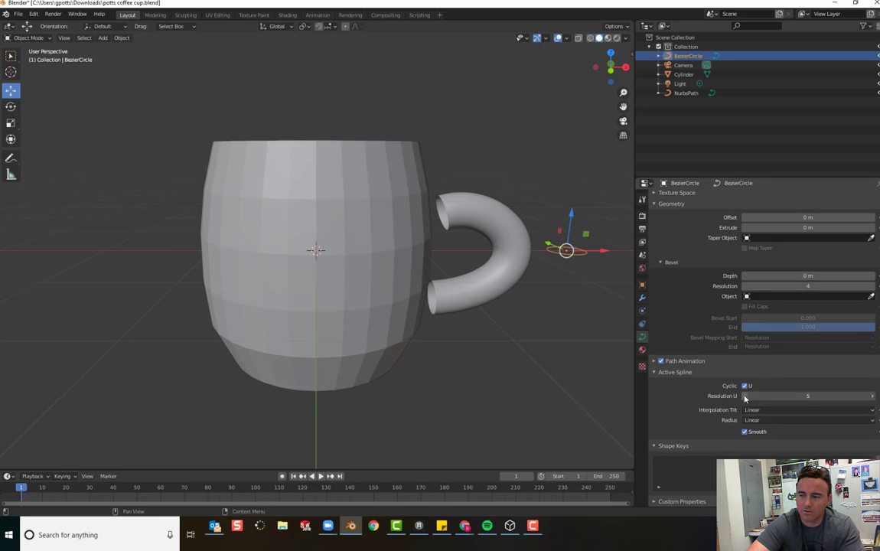
{"action": "left_click", "coordinate": [745, 397]}
{"action": "left_click", "coordinate": [745, 396]}
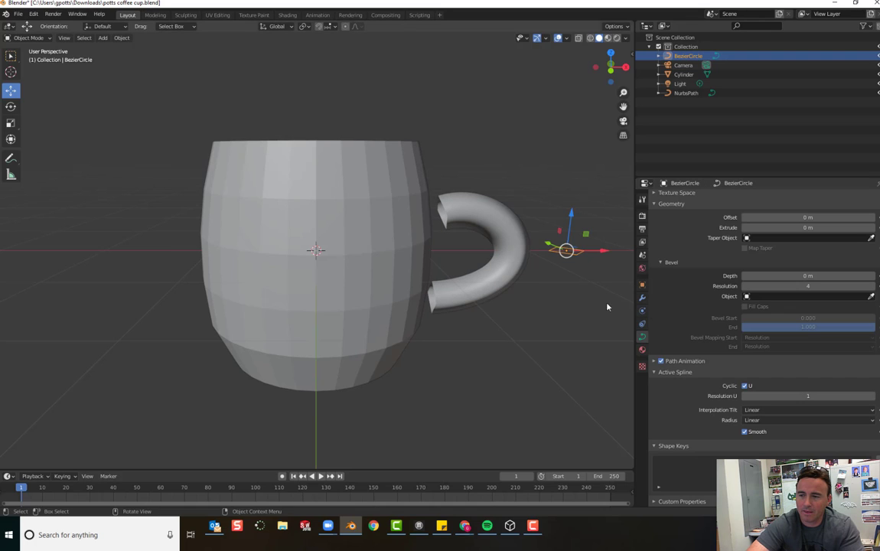
{"action": "middle_click_drag", "start_coordinate": [575, 256], "coordinate": [549, 279]}
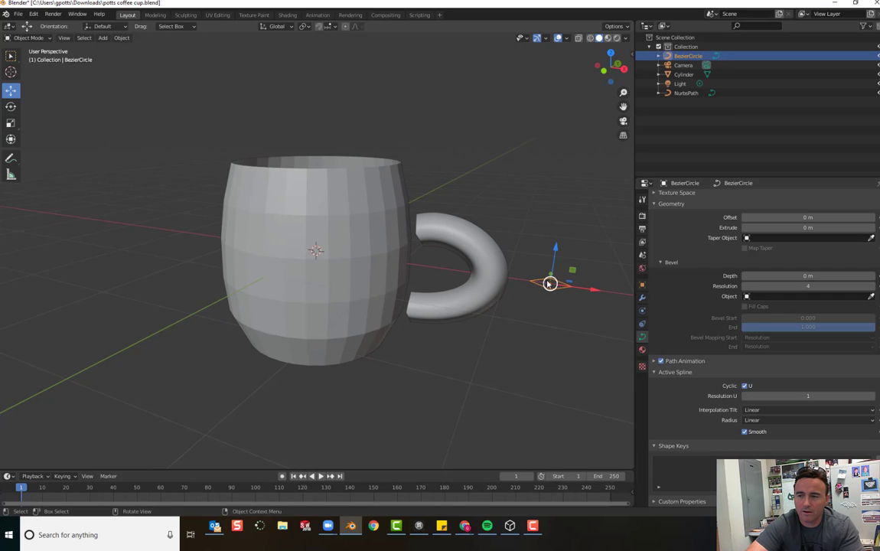
{"action": "middle_click_drag", "start_coordinate": [465, 326], "coordinate": [423, 330]}
{"action": "scroll", "coordinate": [459, 225], "scroll_direction": "up", "scroll_amount": 3}
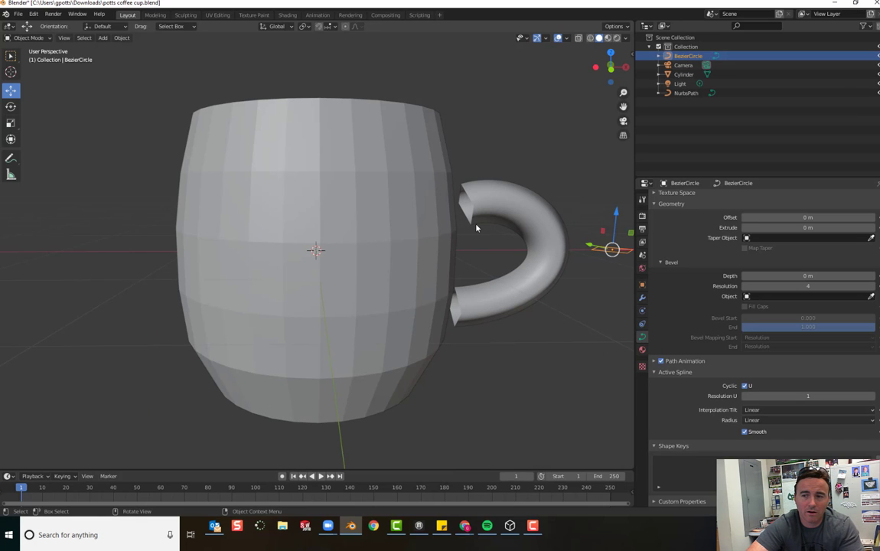
- Convert the handle's beveled path curve into a mesh object
{"action": "scroll", "coordinate": [487, 230], "scroll_direction": "down", "scroll_amount": 4}
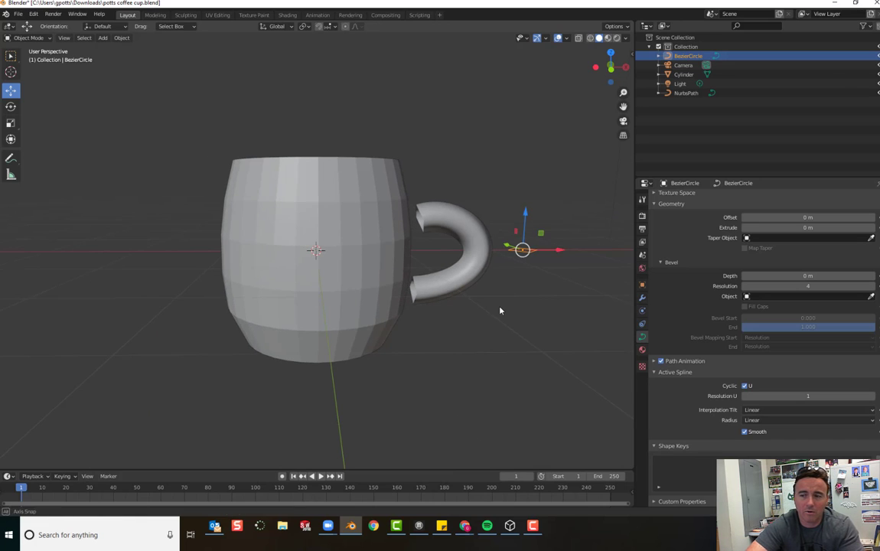
{"action": "middle_click_drag", "start_coordinate": [502, 308], "coordinate": [491, 308]}
{"action": "left_click", "coordinate": [463, 228]}
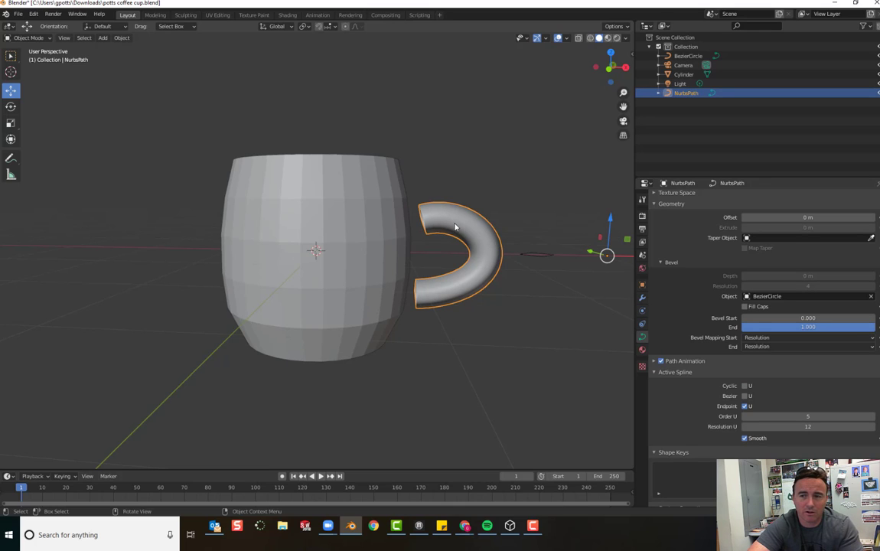
{"action": "left_click", "coordinate": [121, 38]}
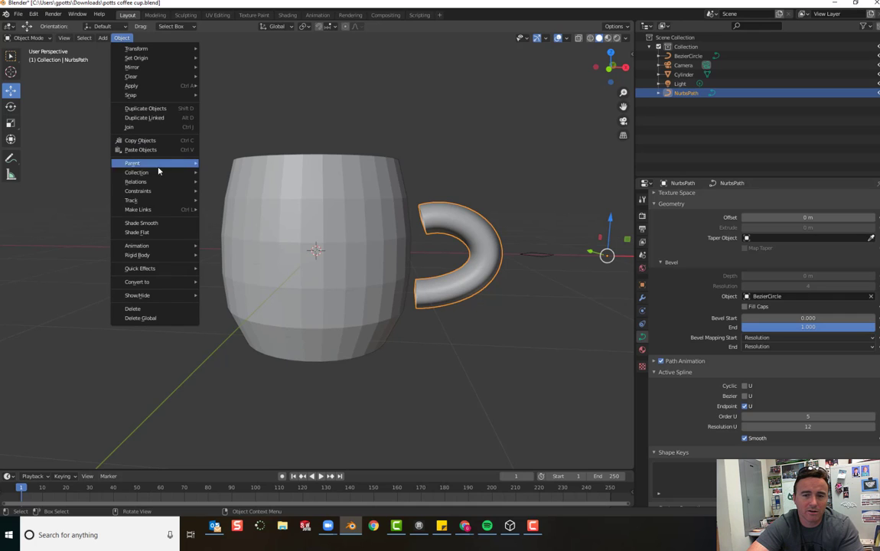
{"action": "mouse_move", "coordinate": [153, 283]}
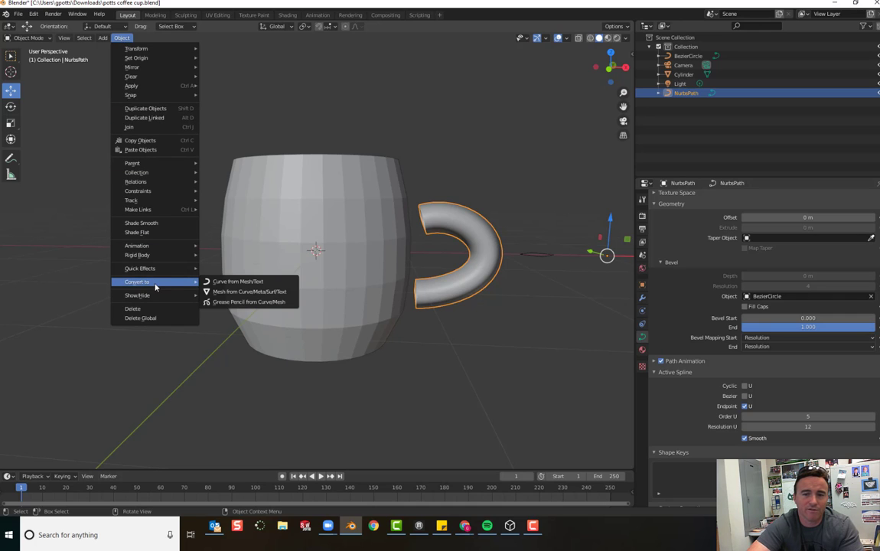
{"action": "left_click", "coordinate": [236, 296]}
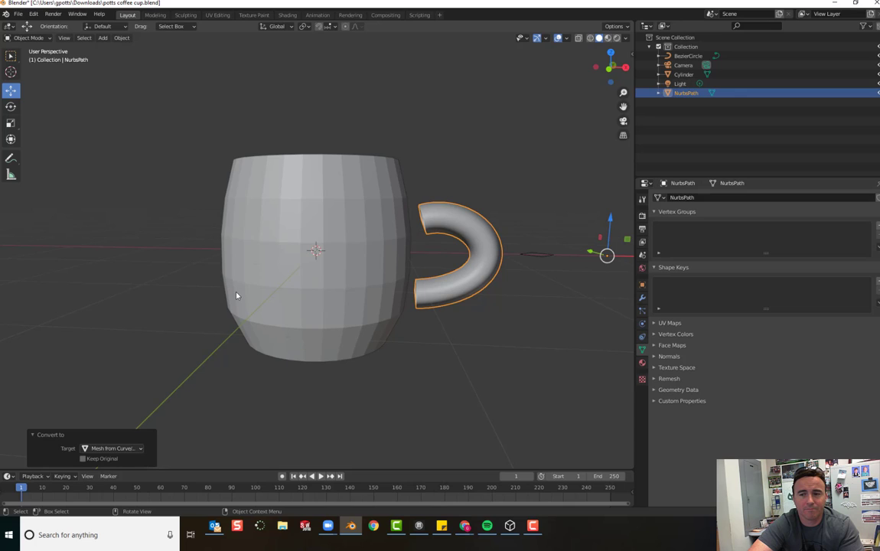
- Inspect the converted handle's vertices and faces in Edit Mode, then return to Object Mode
{"action": "left_click", "coordinate": [30, 37]}
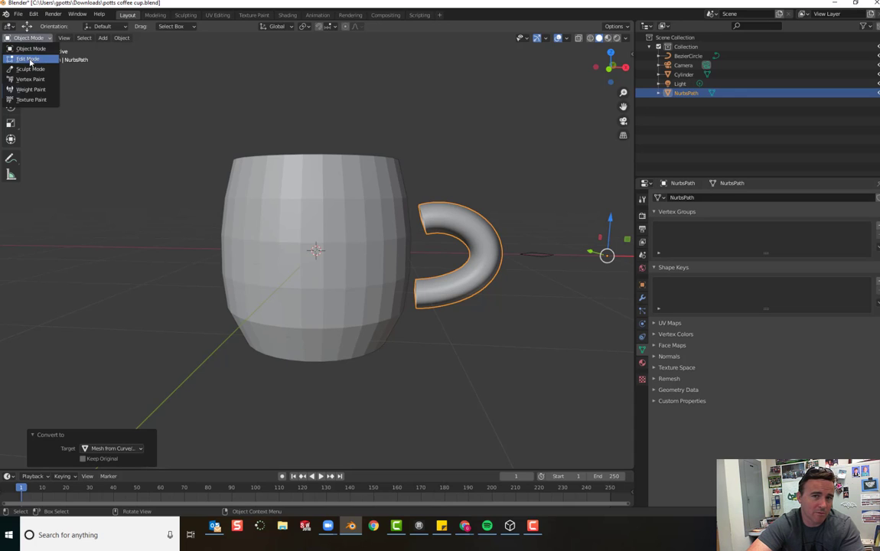
{"action": "left_click", "coordinate": [27, 56]}
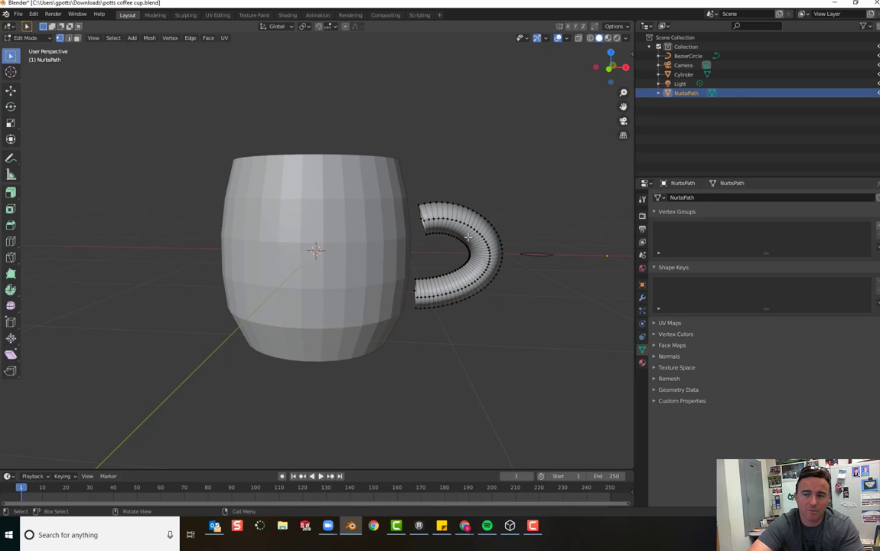
{"action": "middle_click_drag", "start_coordinate": [488, 279], "coordinate": [465, 251]}
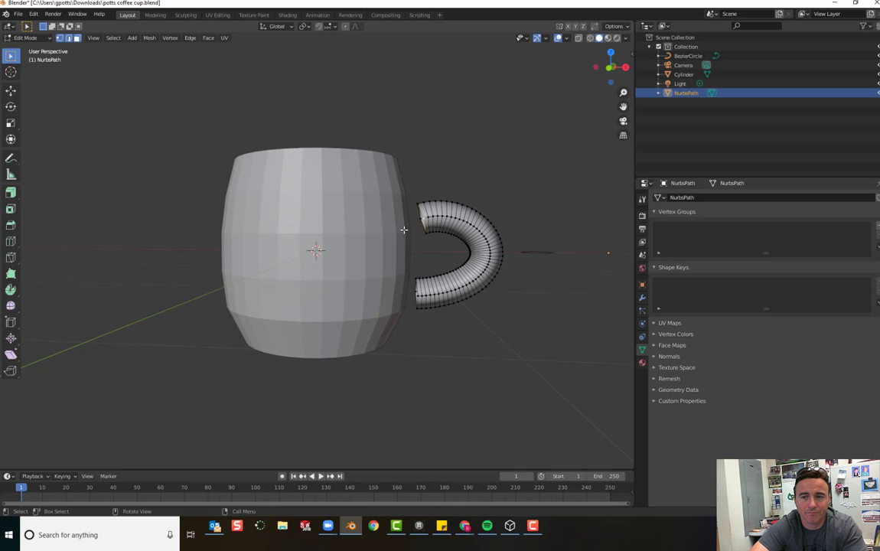
{"action": "left_click", "coordinate": [39, 39]}
{"action": "left_click", "coordinate": [27, 50]}
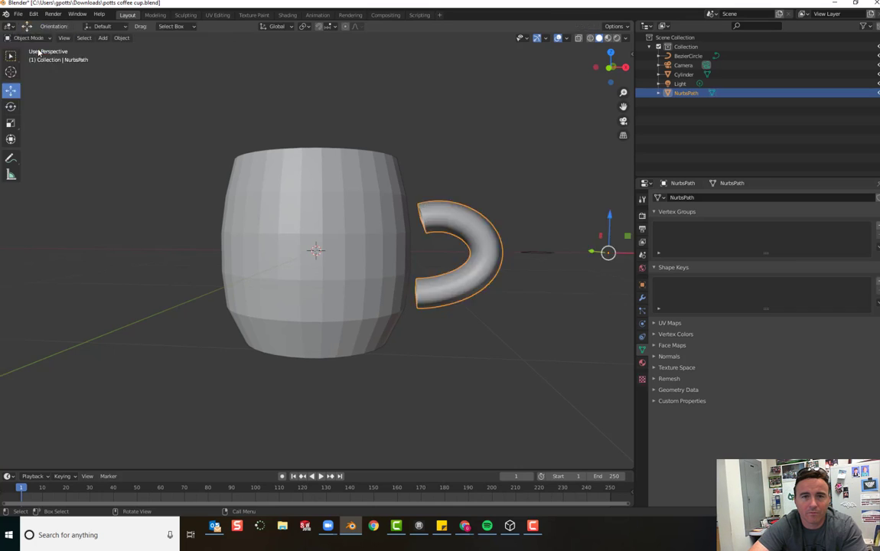
{"action": "middle_click_drag", "start_coordinate": [372, 192], "coordinate": [341, 202]}
{"action": "left_click", "coordinate": [39, 39]}
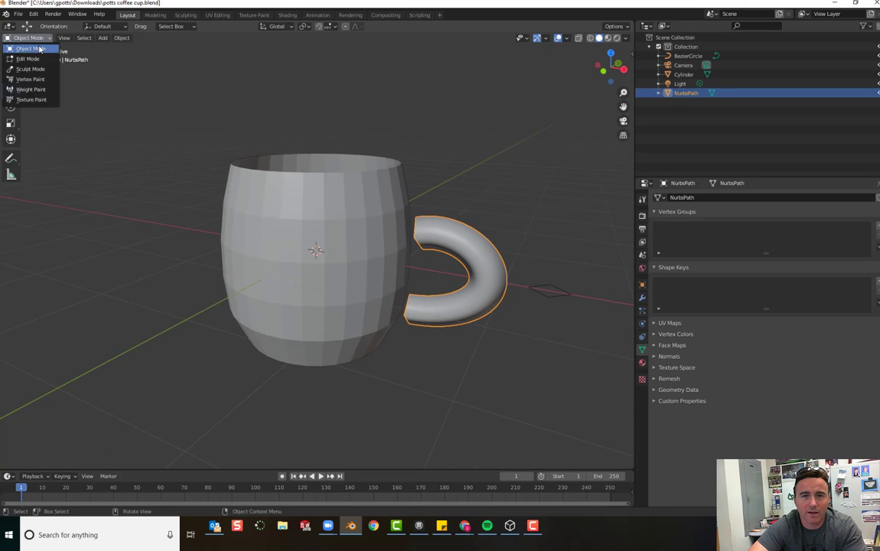
{"action": "left_click", "coordinate": [27, 58]}
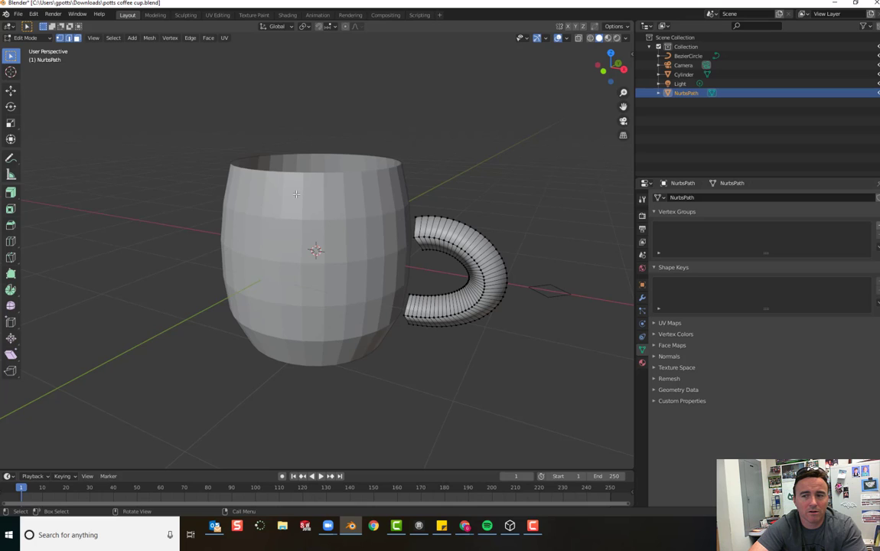
{"action": "left_click", "coordinate": [29, 37]}
{"action": "left_click", "coordinate": [31, 48]}
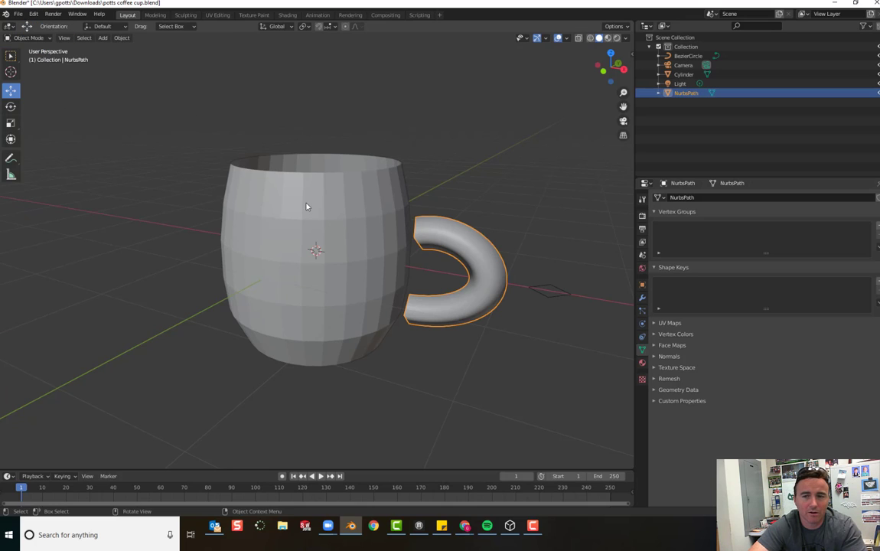
- Join the handle mesh to the mug body as a single object, with the body as the active object
{"action": "middle_click_drag", "start_coordinate": [306, 206], "coordinate": [336, 194]}
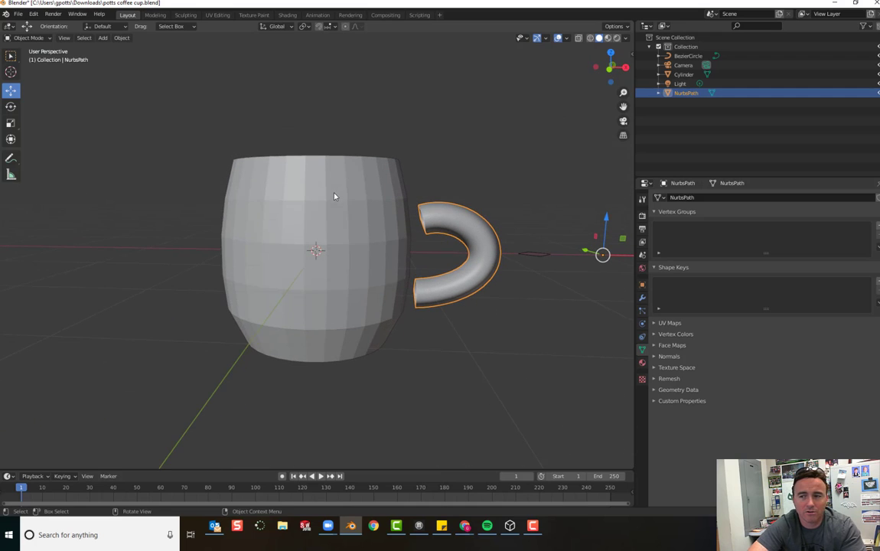
{"action": "left_click", "coordinate": [361, 240], "text": "shift"}
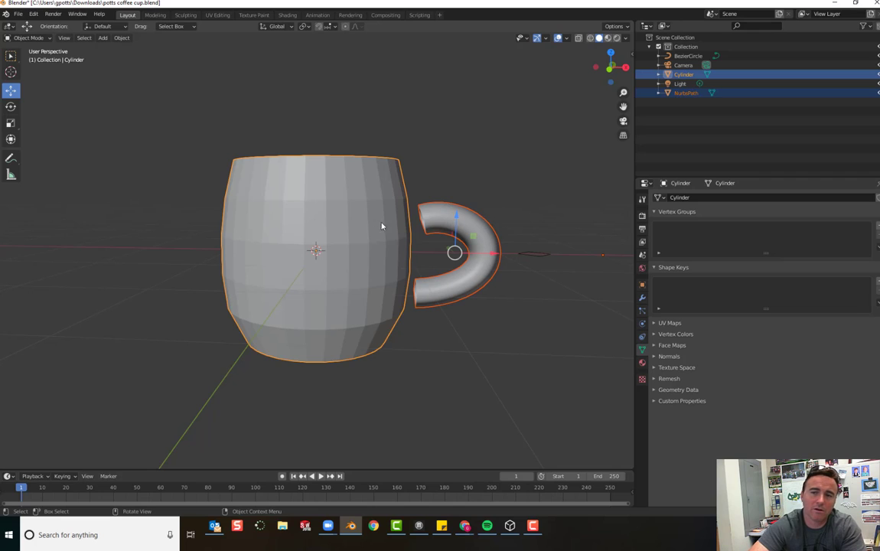
{"action": "left_click", "coordinate": [121, 38]}
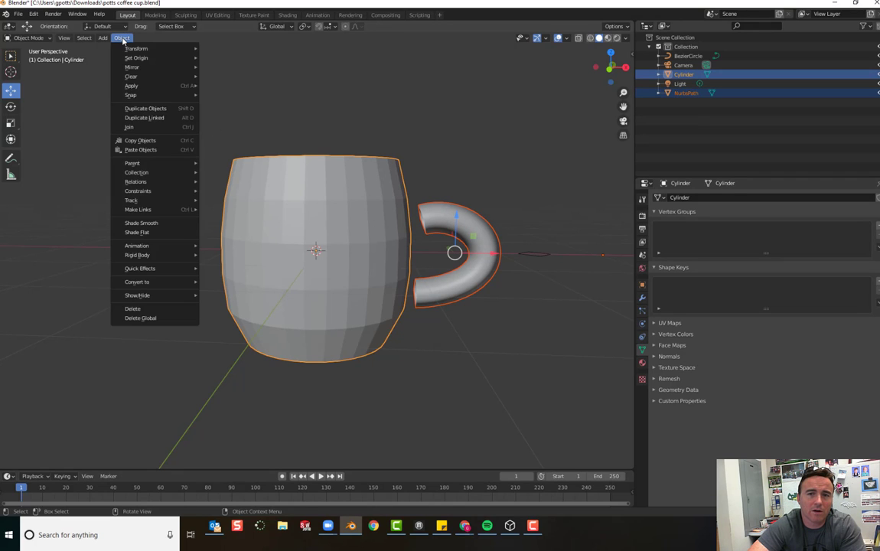
{"action": "left_click", "coordinate": [142, 128]}
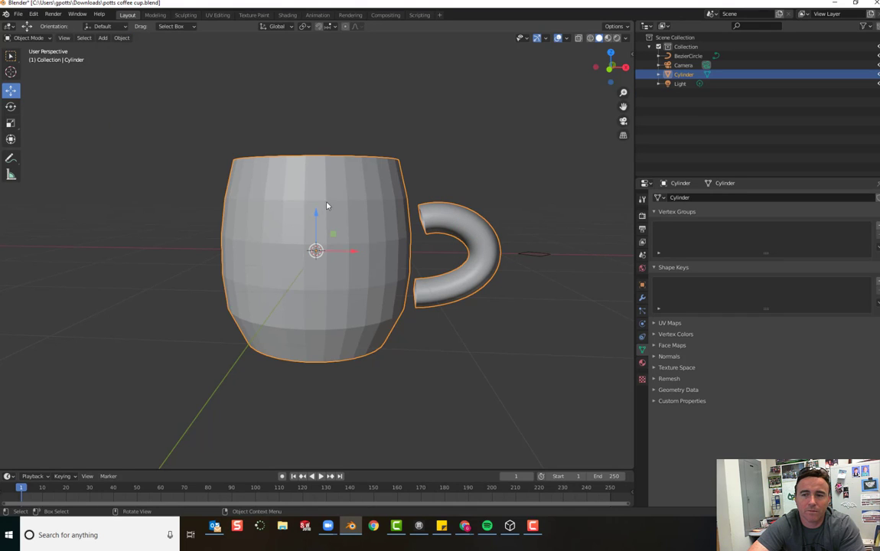
- Enter Edit Mode on the joined mug and replace the existing selection with a single vertex on the body's upper edge ring
{"action": "left_click", "coordinate": [28, 38]}
{"action": "left_click", "coordinate": [30, 59]}
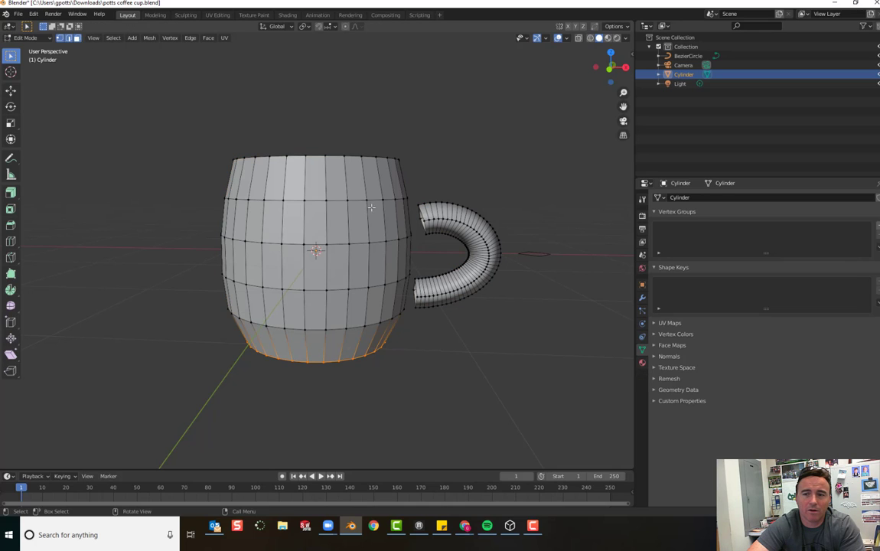
{"action": "left_click", "coordinate": [375, 226]}
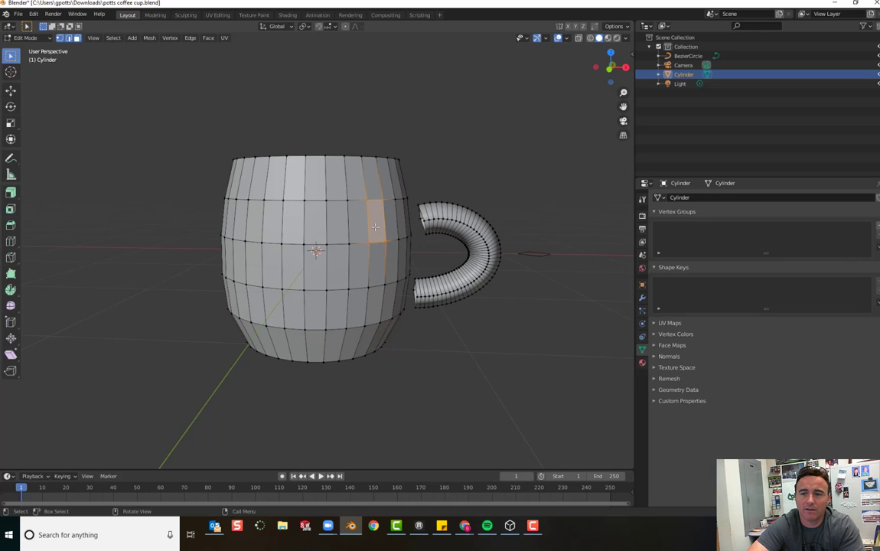
{"action": "key", "text": "alt+a"}
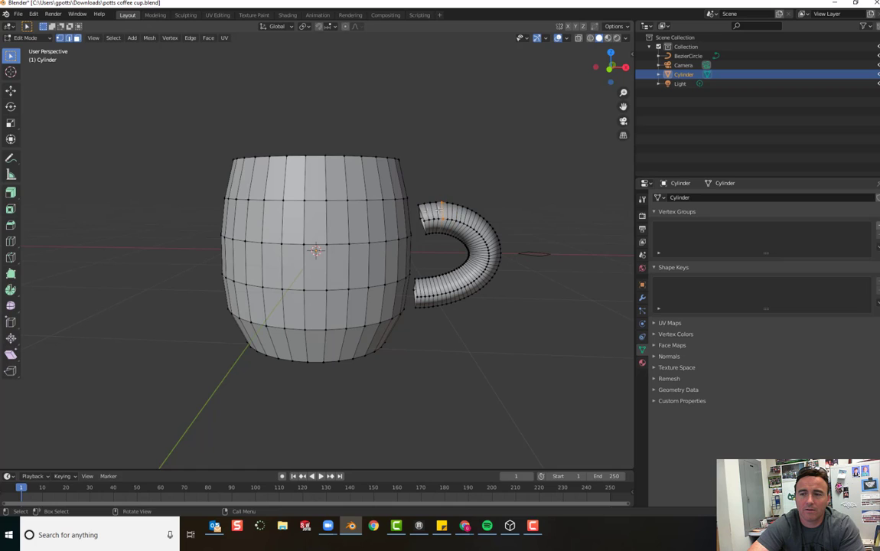
{"action": "left_click", "coordinate": [283, 201]}
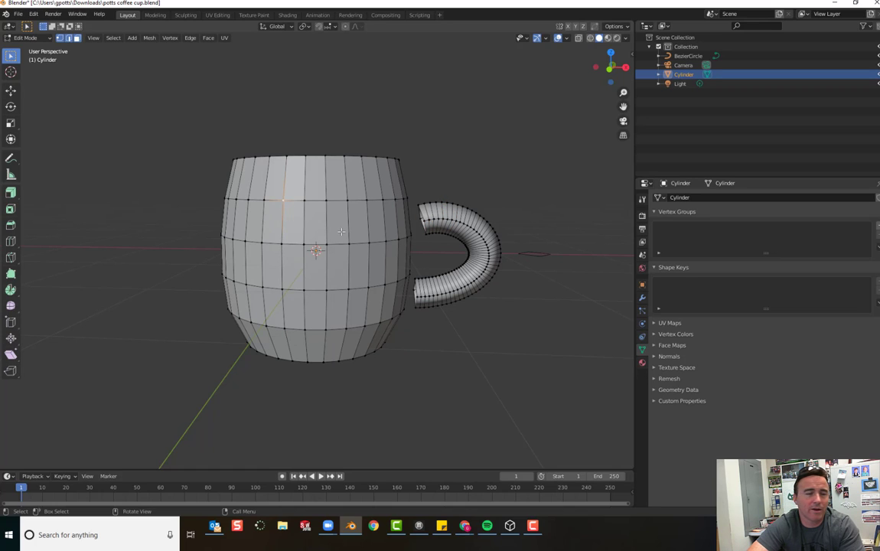